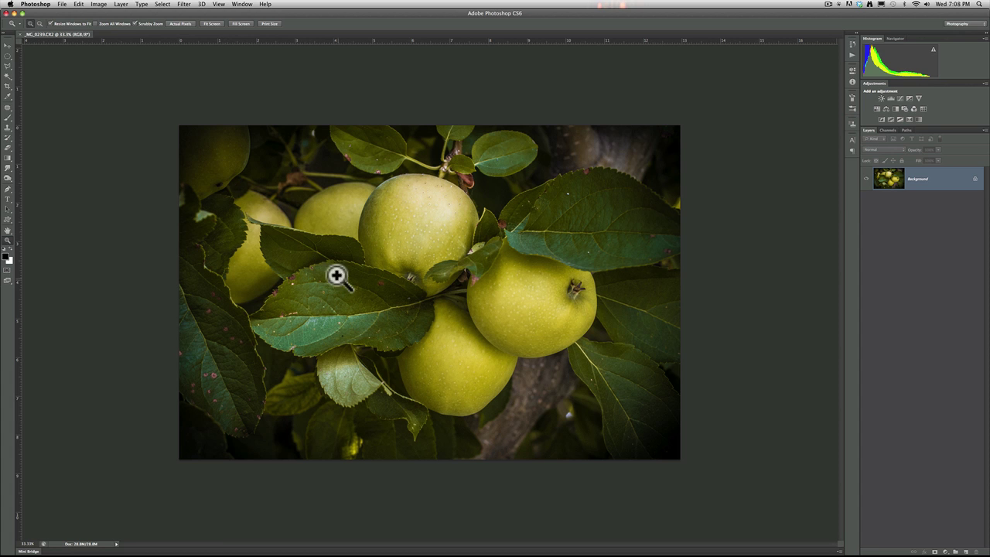
Step: Check the apple photo's pixel dimensions in the Image Size settings
click(99, 4)
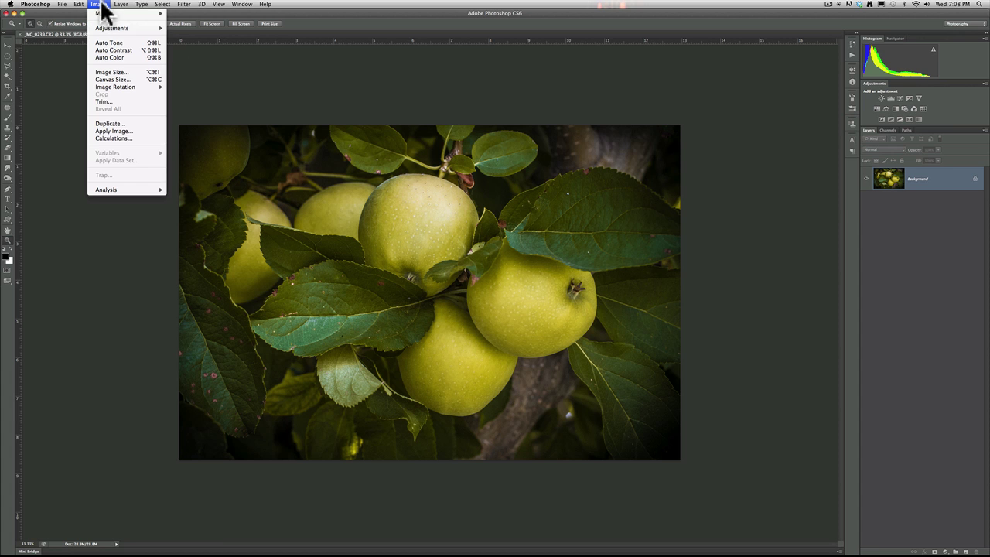
click(108, 71)
drag(852, 232, 491, 236)
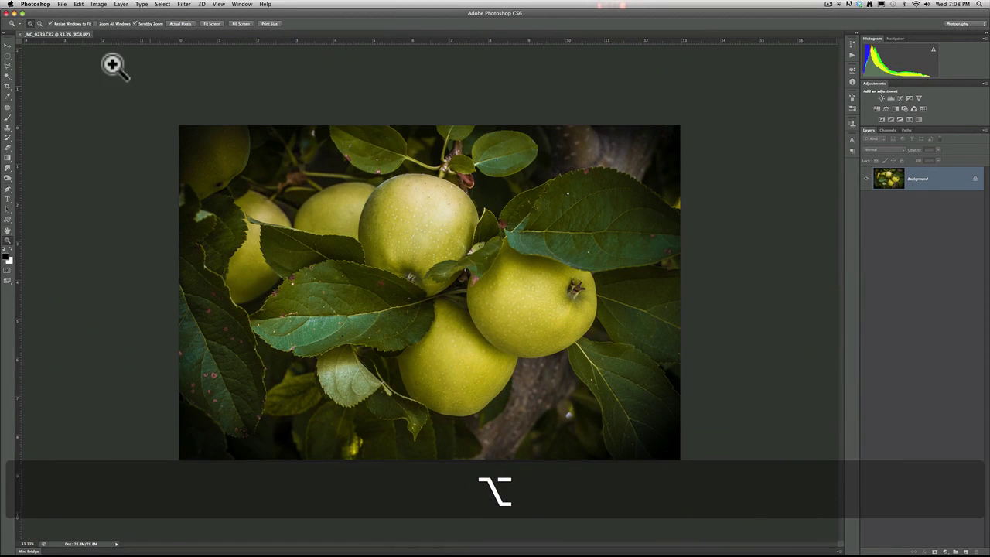
Step: Start saving the apple photo under a new name with JPEG as the file format
click(61, 4)
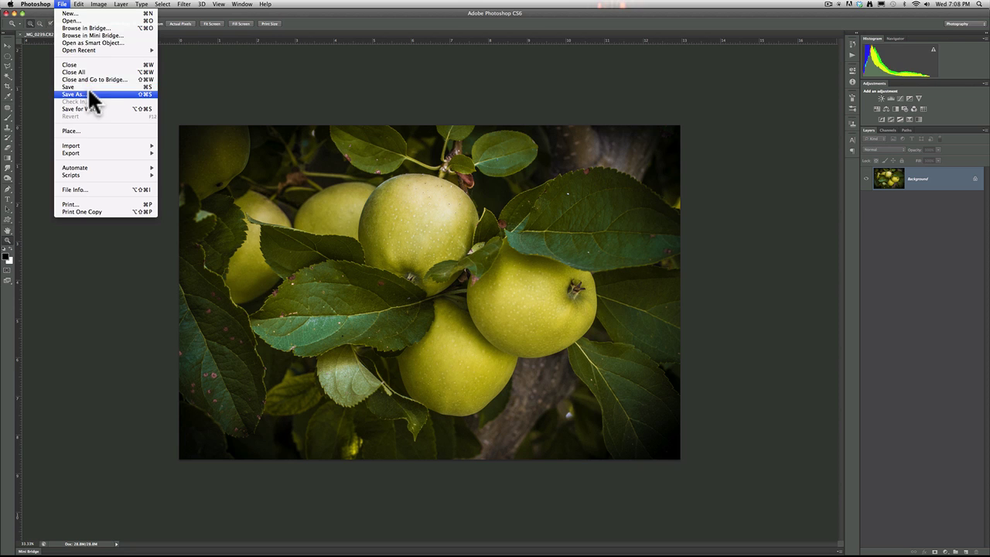
key(Escape)
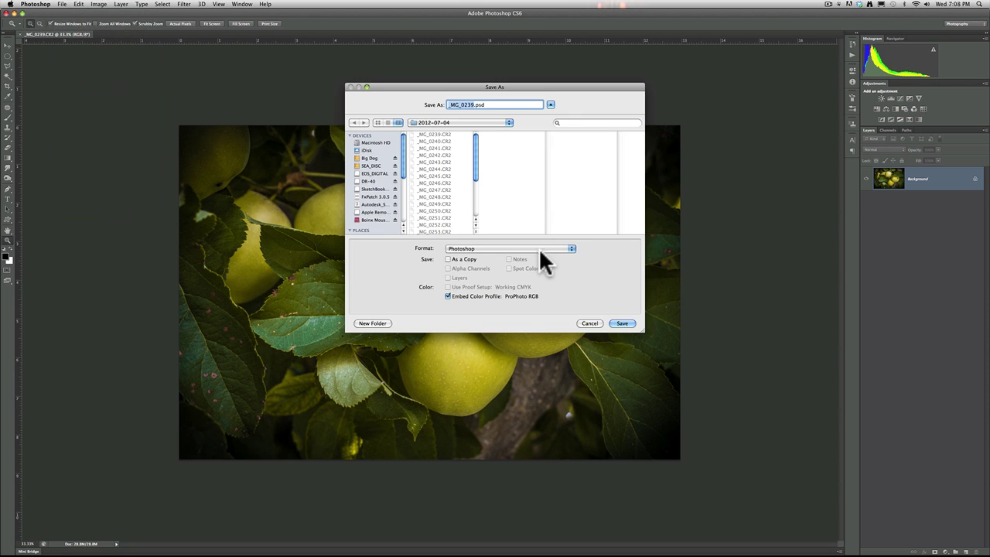
click(538, 248)
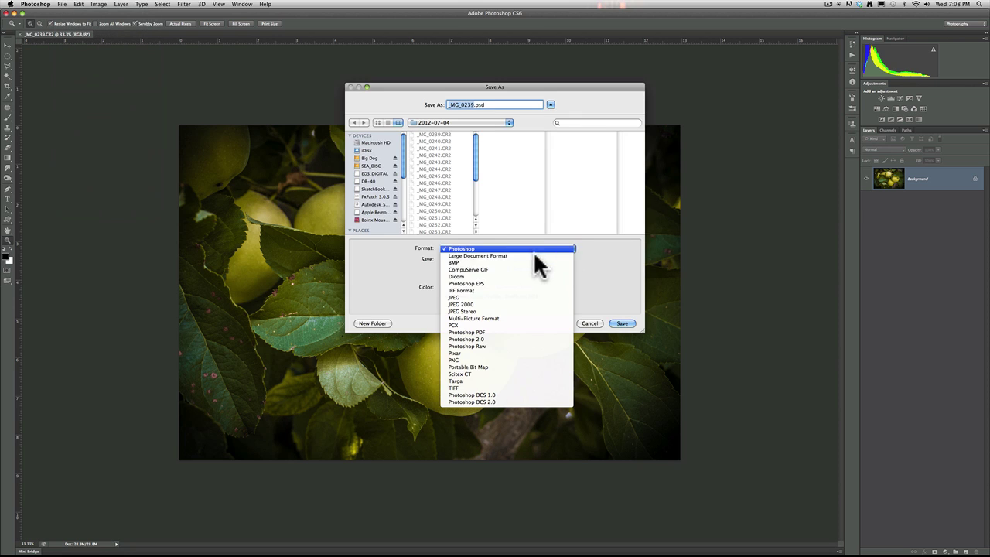
click(514, 297)
Step: Choose the resamples folder on the Desktop as the save location
scroll(382, 203, down, 2)
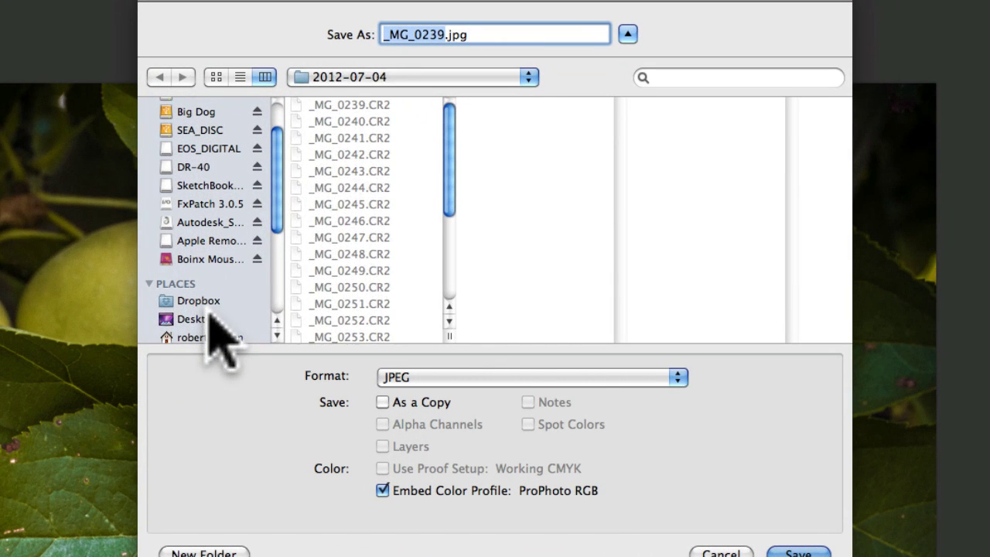
click(202, 318)
scroll(390, 225, down, 10)
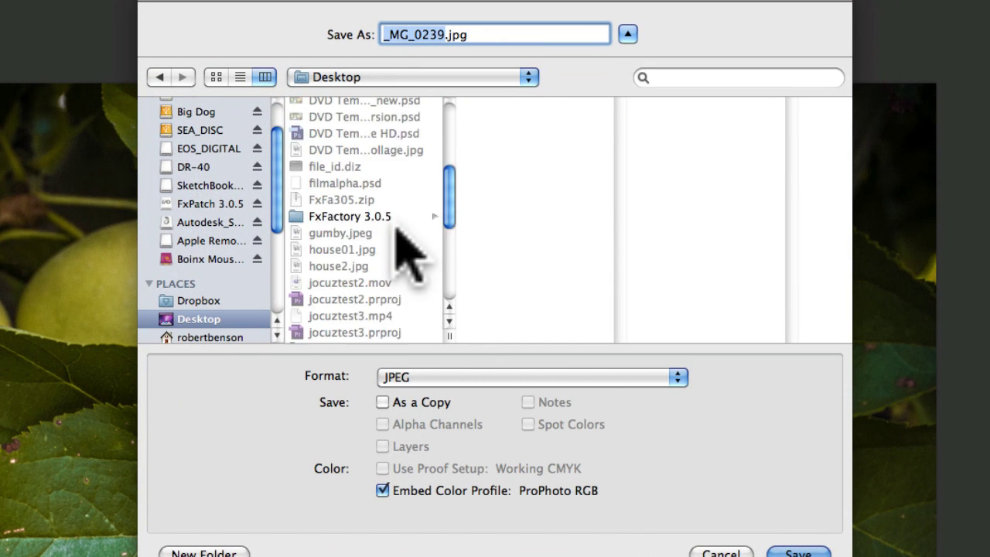
scroll(378, 266, down, 5)
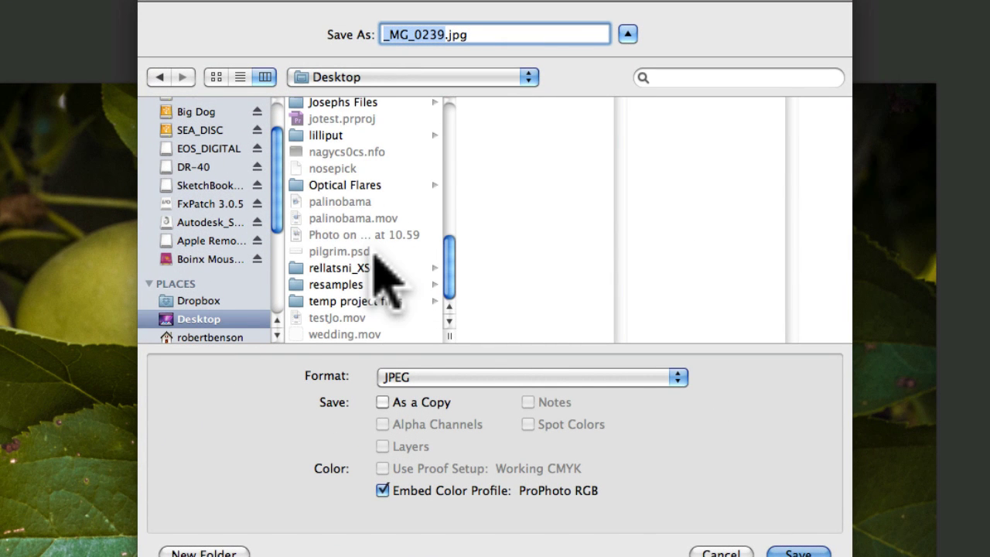
click(363, 284)
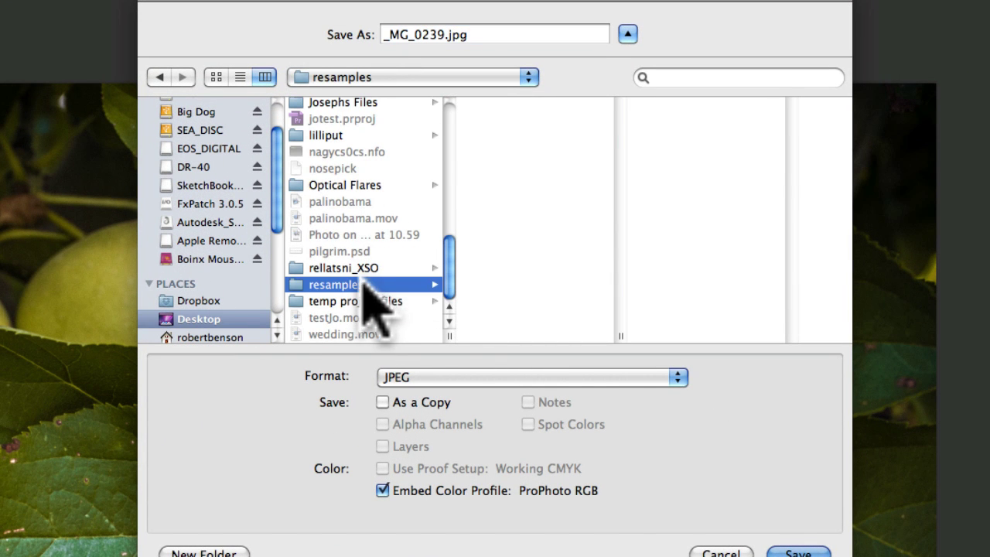
Step: Name the file toobig and save it as a JPEG at Maximum quality 12 with the Baseline ("Standard") format
click(443, 34)
drag(443, 34, 377, 34)
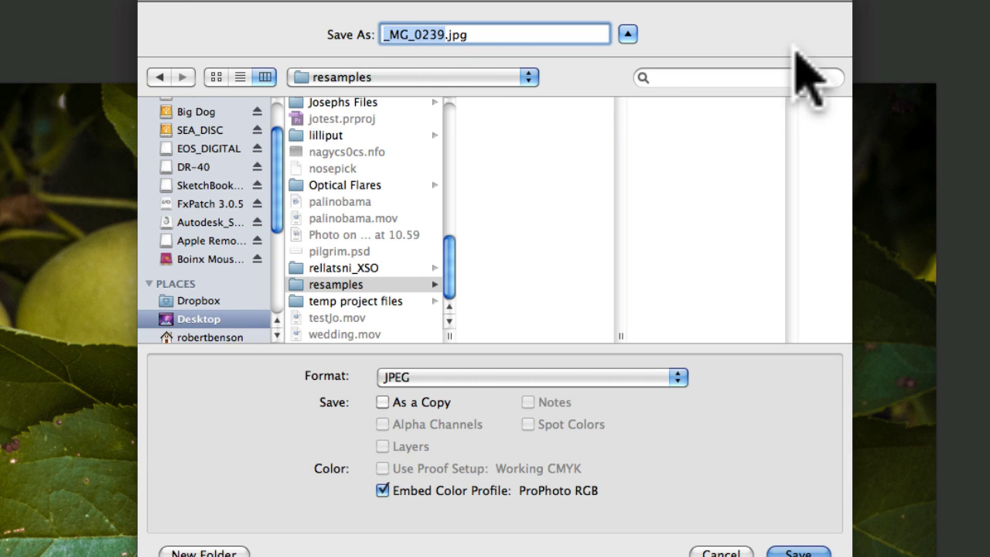
text(toobig)
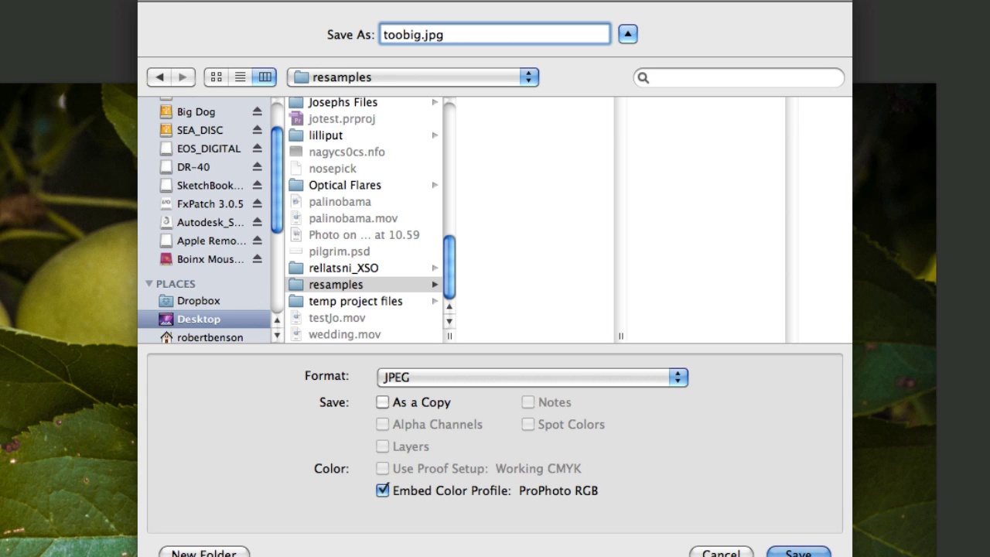
key(Return)
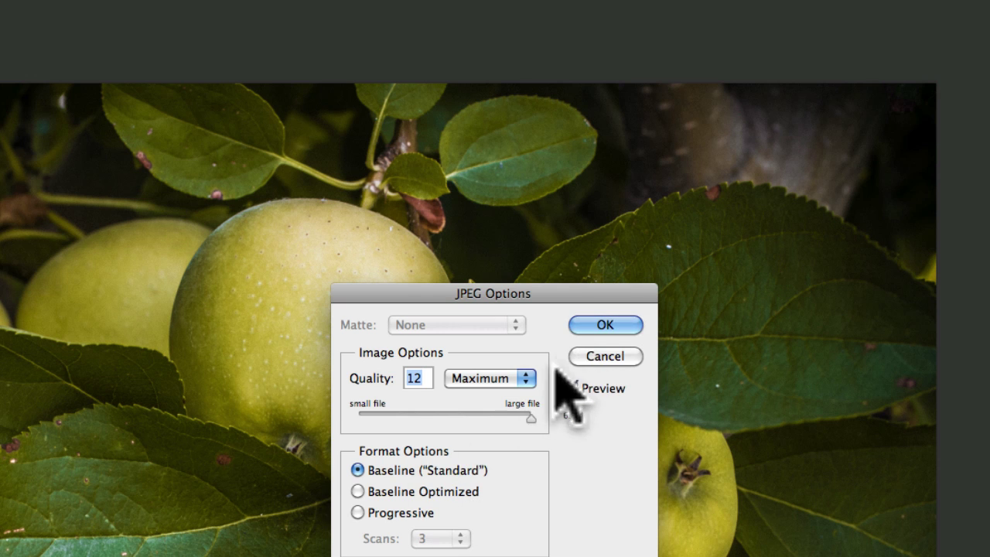
click(597, 328)
Step: Switch to Premiere Pro, import toobig.jpg from the resamples folder and place it at the start of the Video 1 track
key(super+Tab)
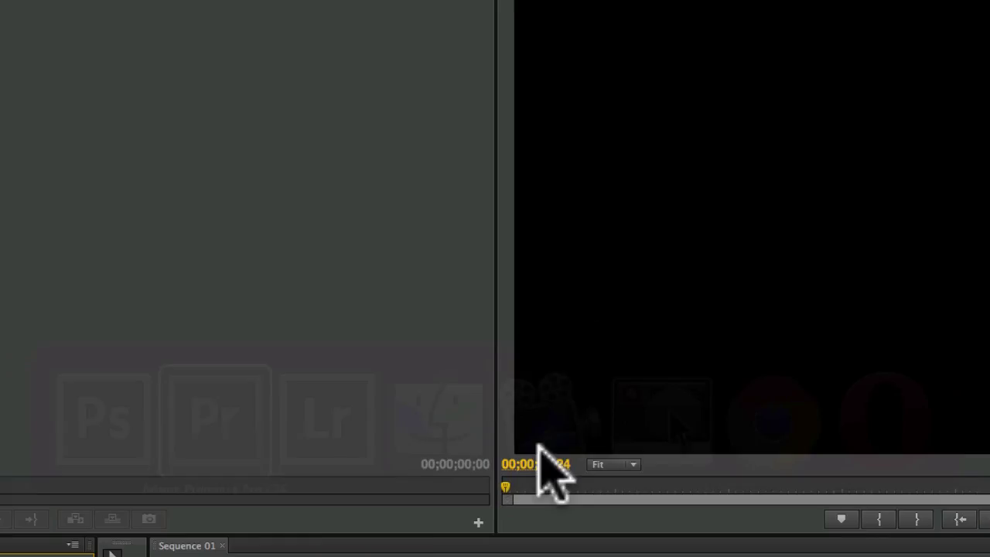
right_click(222, 407)
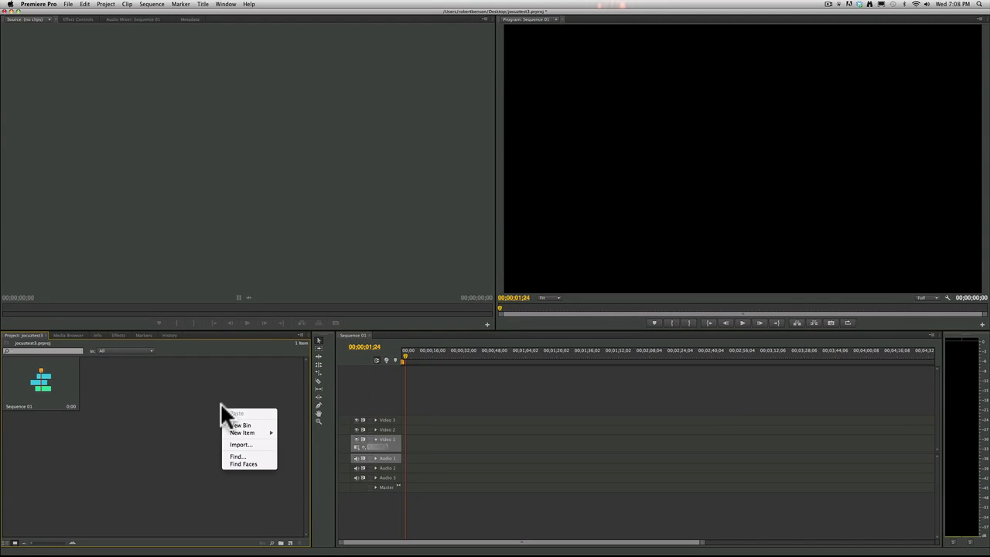
click(240, 444)
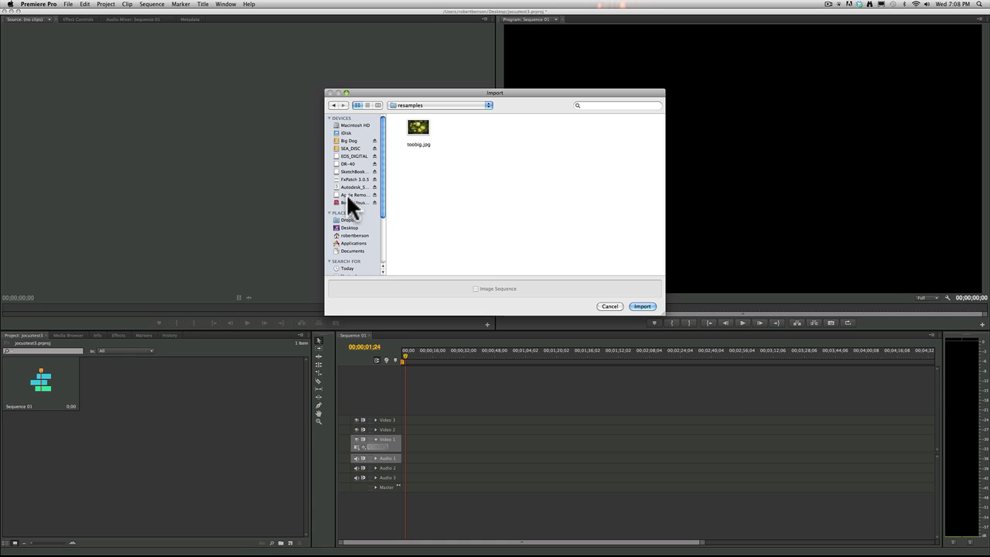
double_click(417, 130)
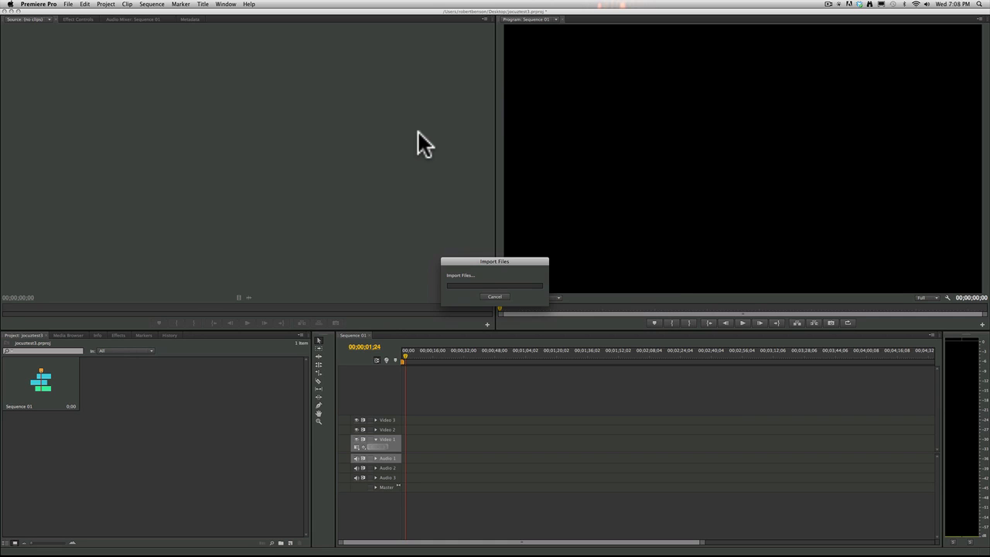
drag(126, 378, 385, 437)
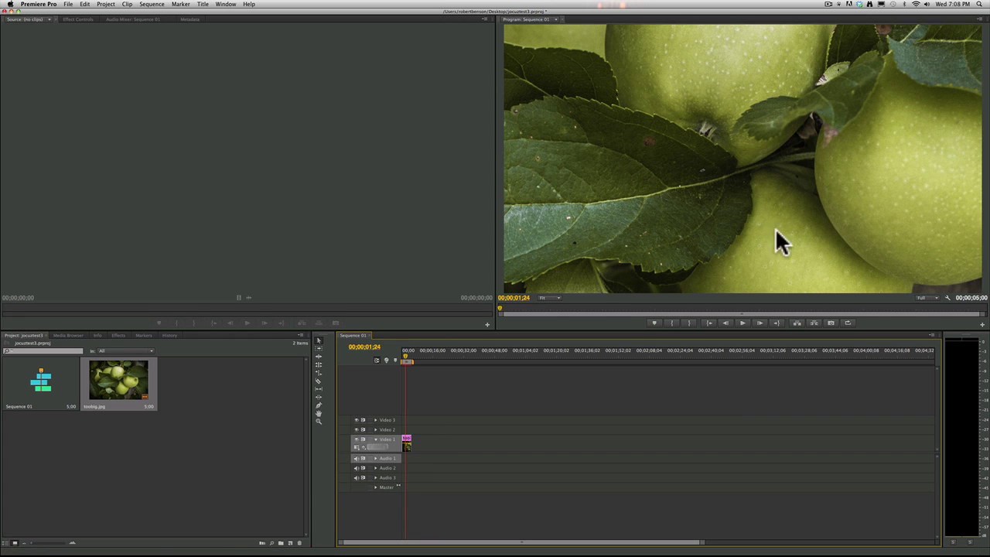
Step: Scale the toobig.jpg clip down in the program preview until its width about matches the frame width
click(551, 298)
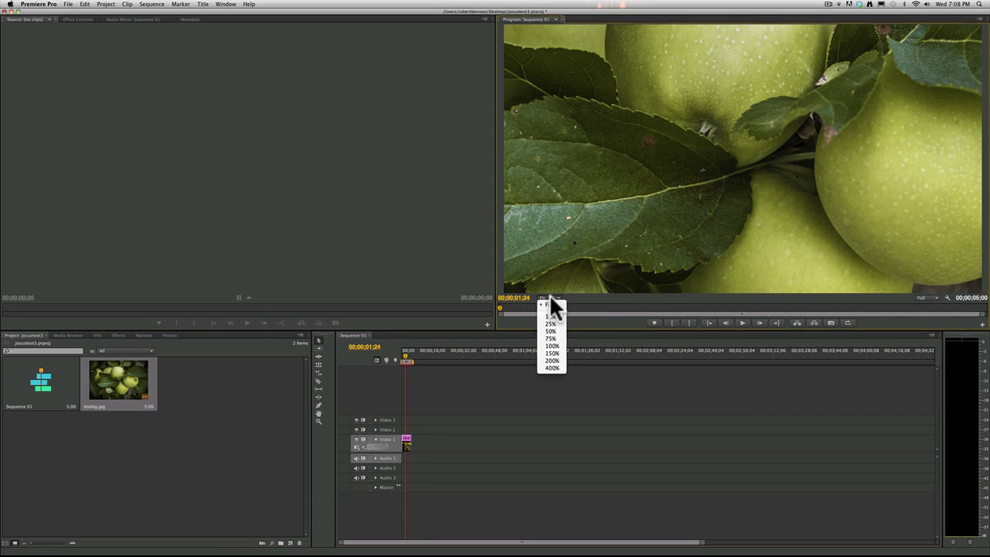
click(552, 324)
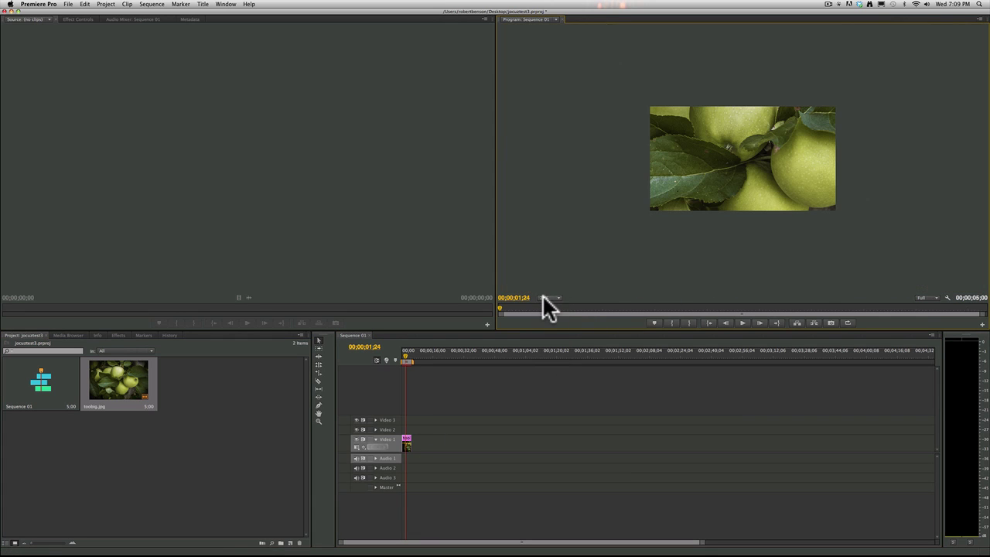
click(542, 296)
key(Escape)
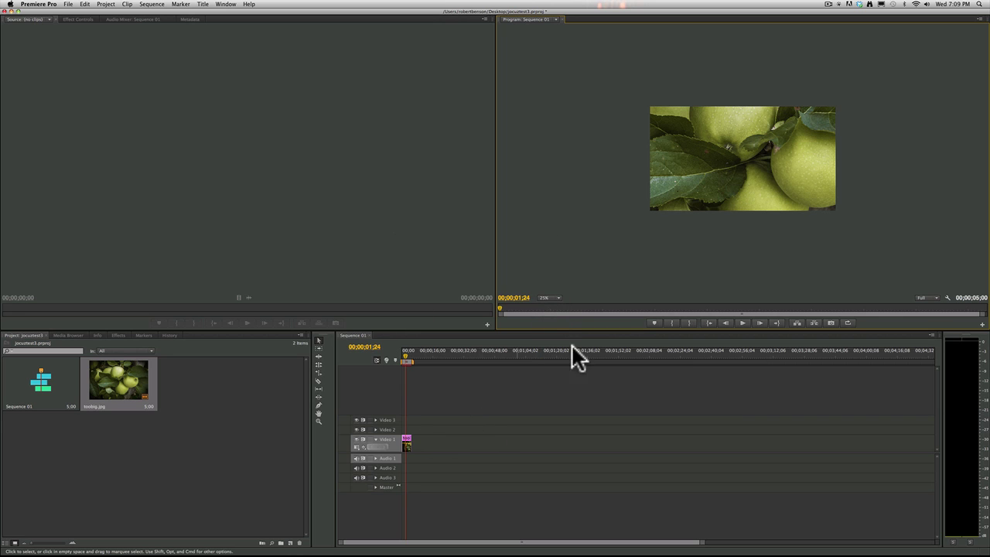
click(733, 171)
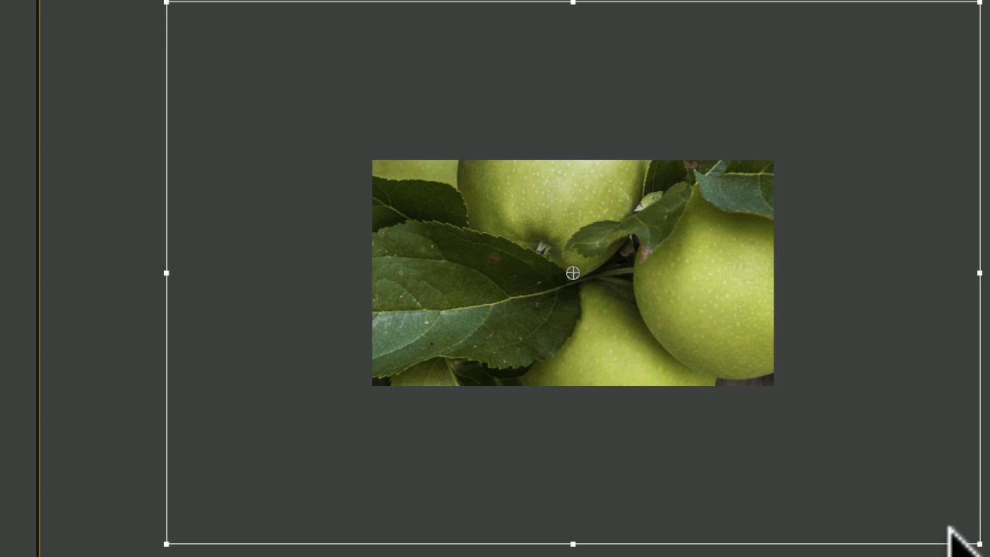
drag(972, 541, 800, 417)
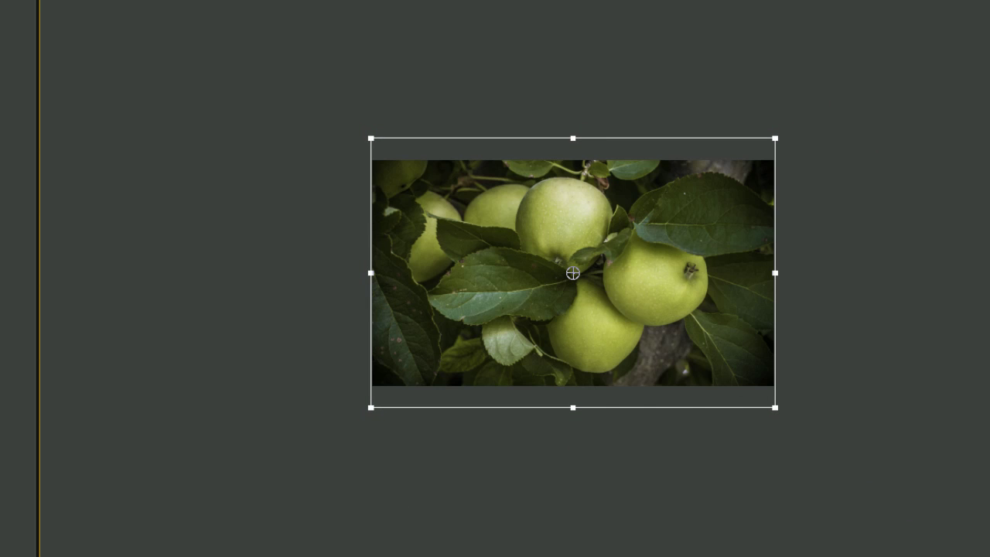
click(224, 528)
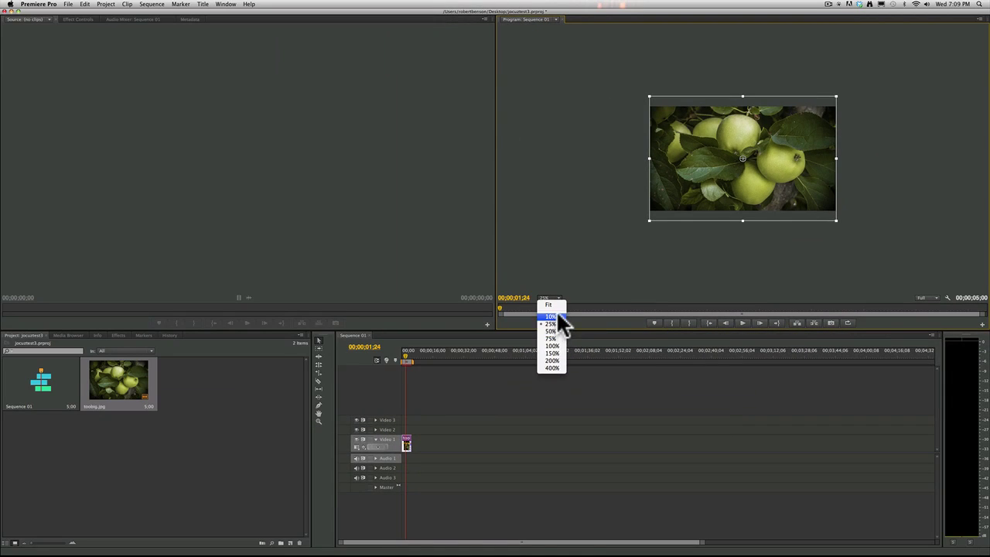
click(557, 305)
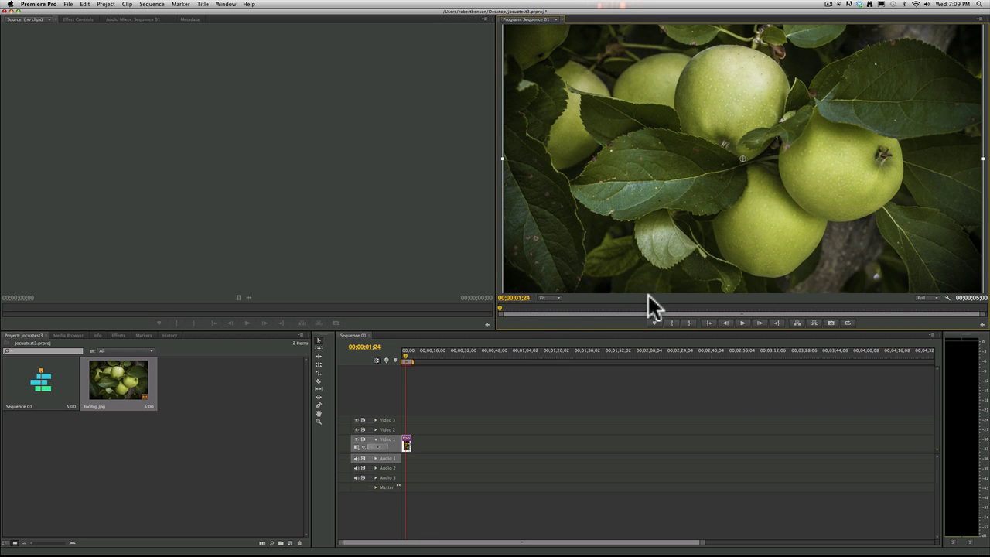
Step: Inspect the scaled photo at 100% and shift it slightly up and to the right within the frame
click(550, 298)
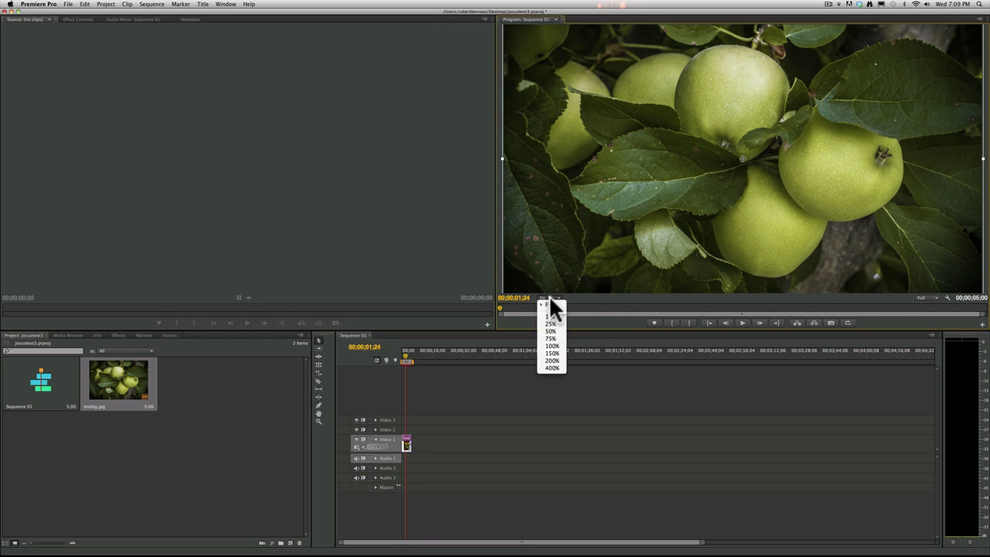
click(556, 345)
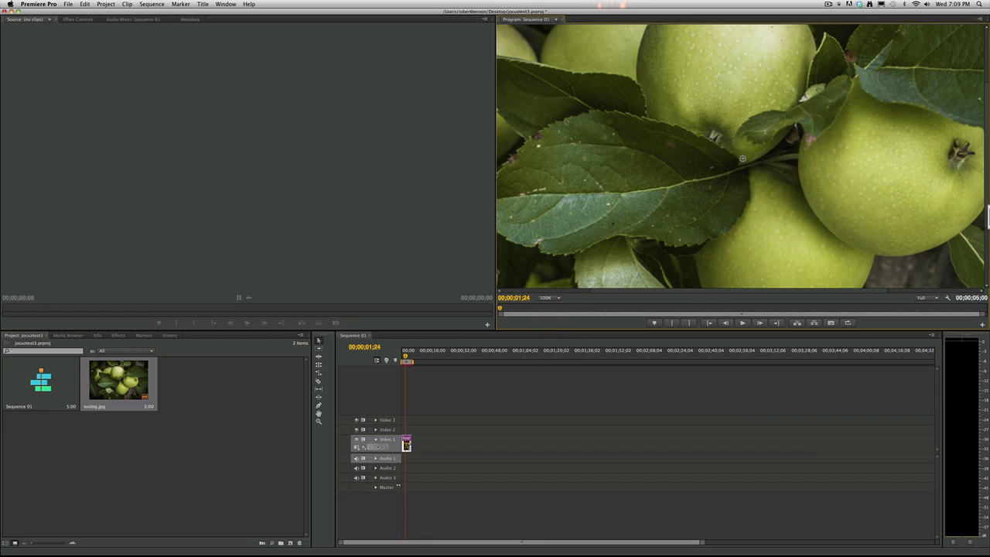
mouse_move(742, 158)
mouse_down()
mouse_move(746, 142)
mouse_move(746, 207)
mouse_move(746, 155)
mouse_up()
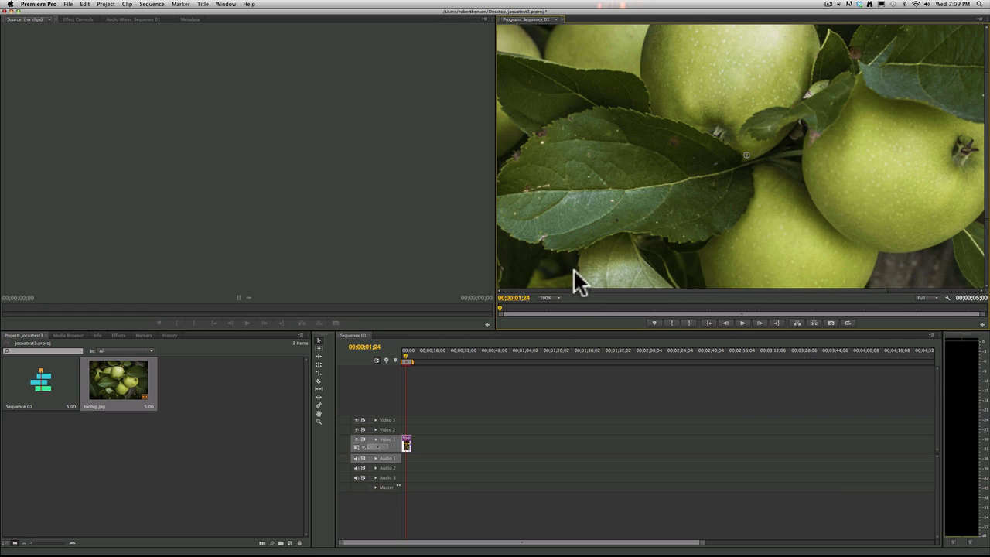
click(559, 297)
click(556, 303)
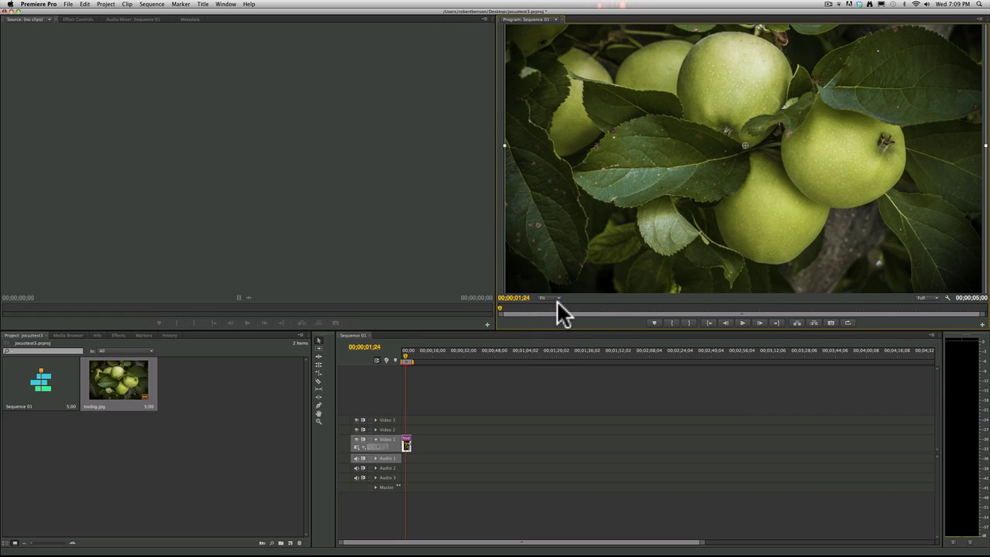
Step: Delete the toobig.jpg clip from the Video 1 track and clear the image from the project
key(BackSpace)
click(396, 439)
key(BackSpace)
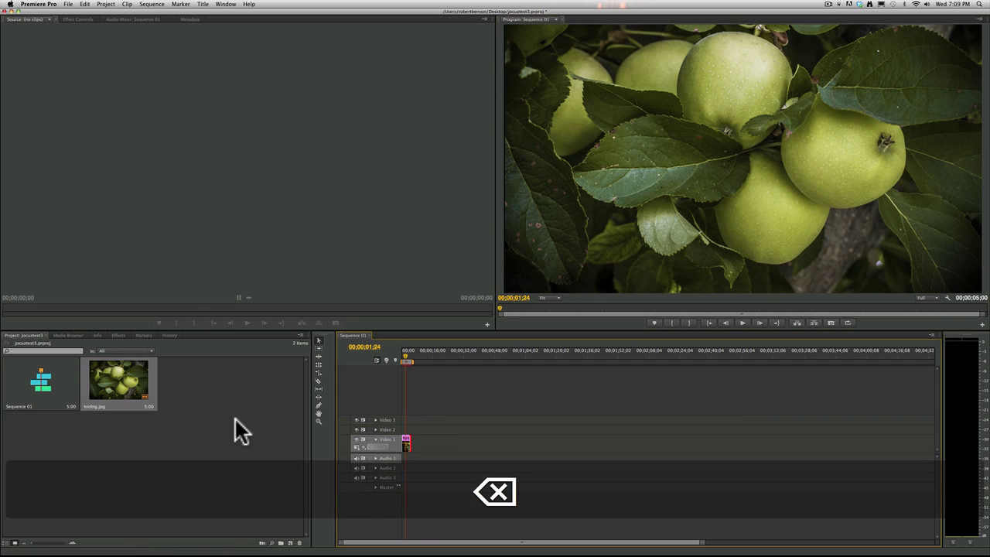
key(BackSpace)
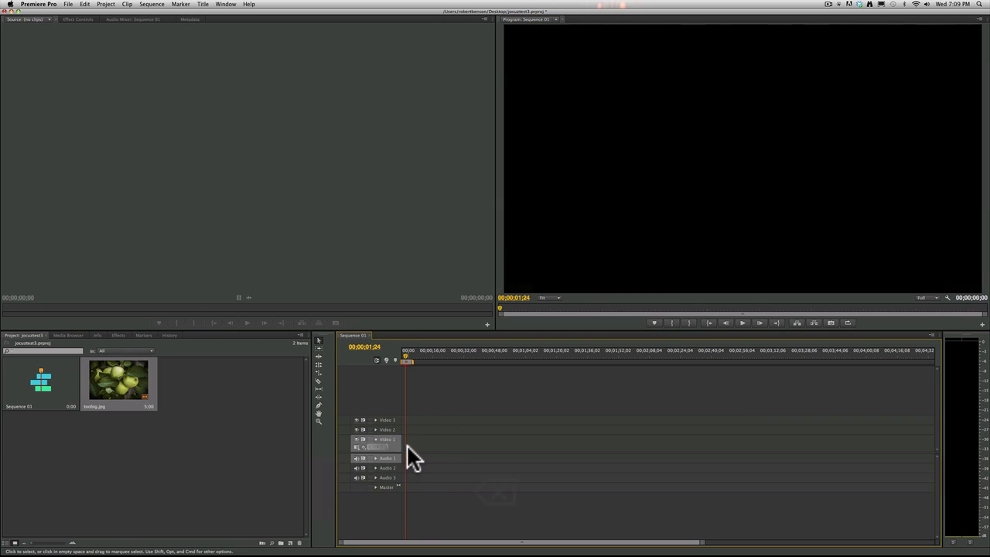
right_click(141, 371)
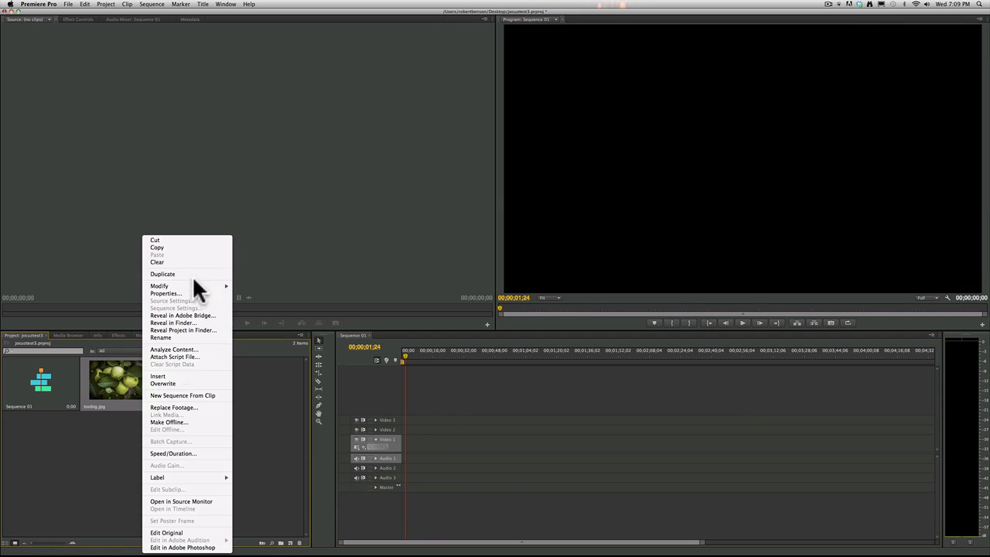
click(157, 261)
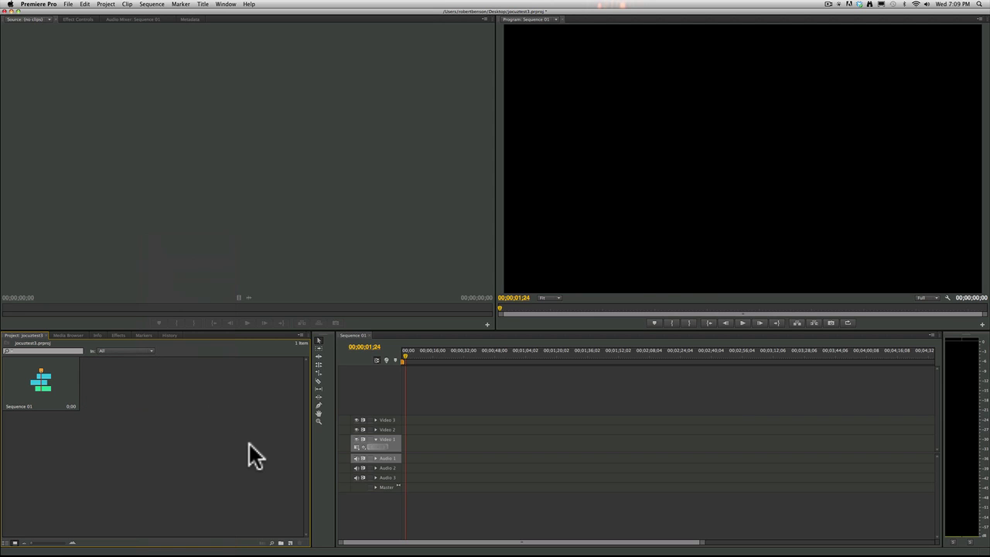
Step: Switch to Photoshop and activate the Crop tool on toobig.jpg
key(super+Tab)
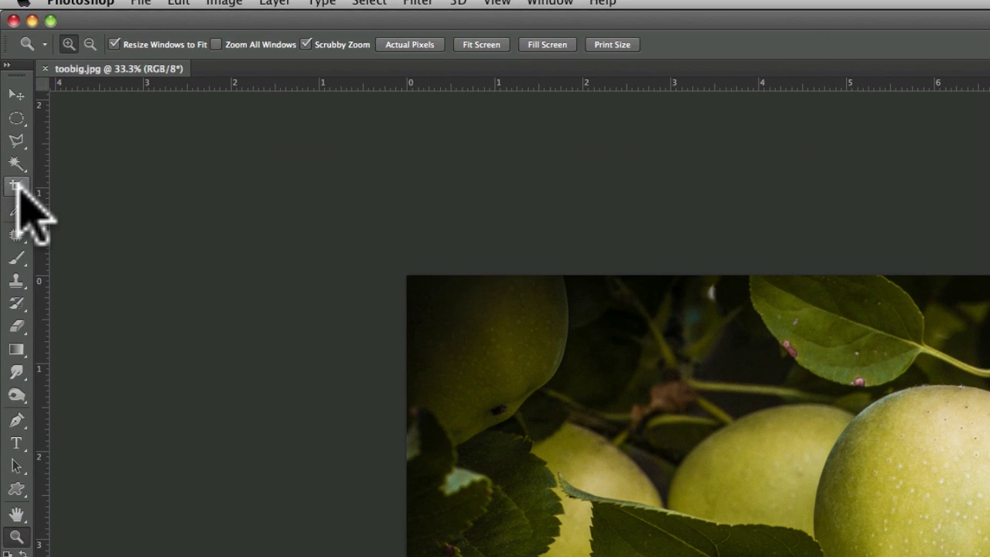
click(17, 187)
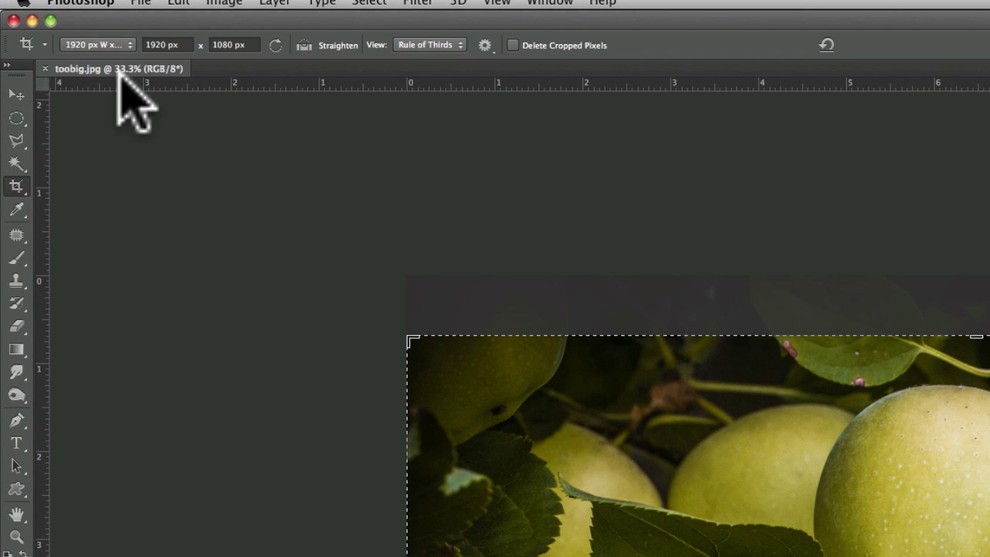
Step: Try the 4 x 3 aspect ratio preset for the crop box on the photo
click(185, 44)
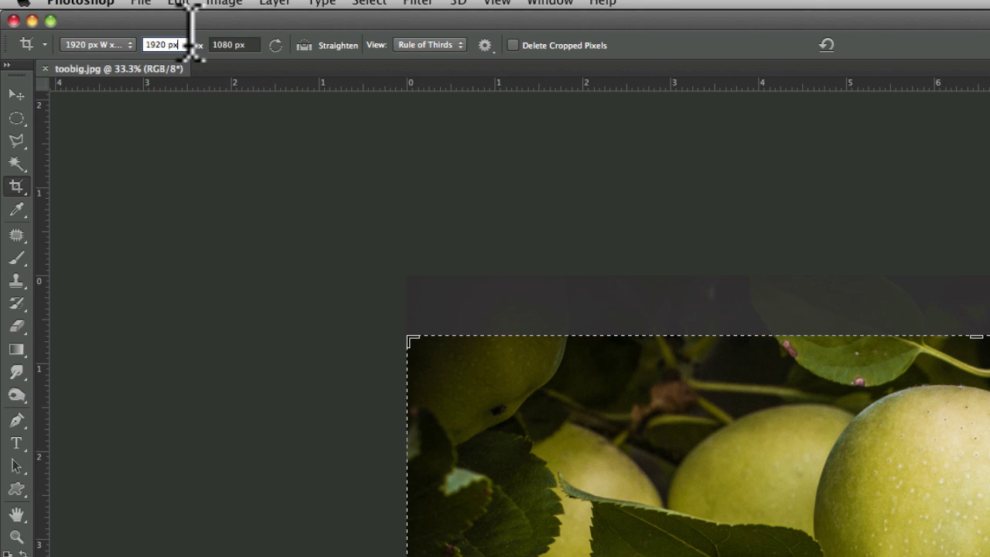
click(85, 45)
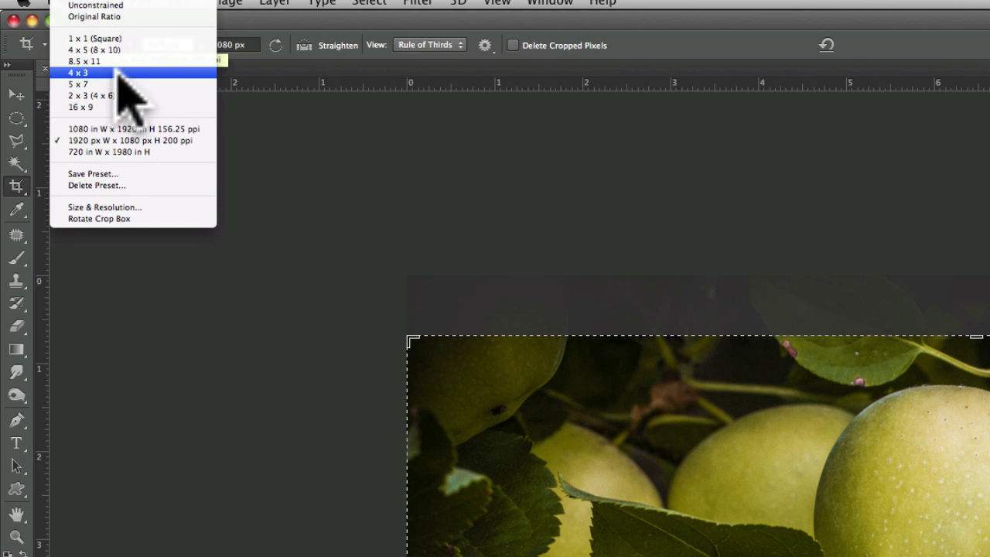
click(119, 73)
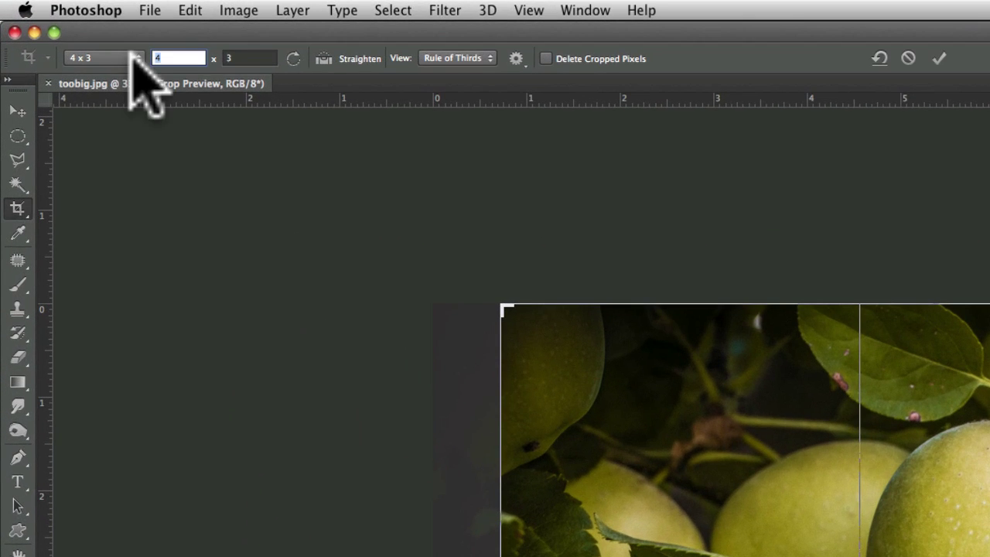
click(56, 23)
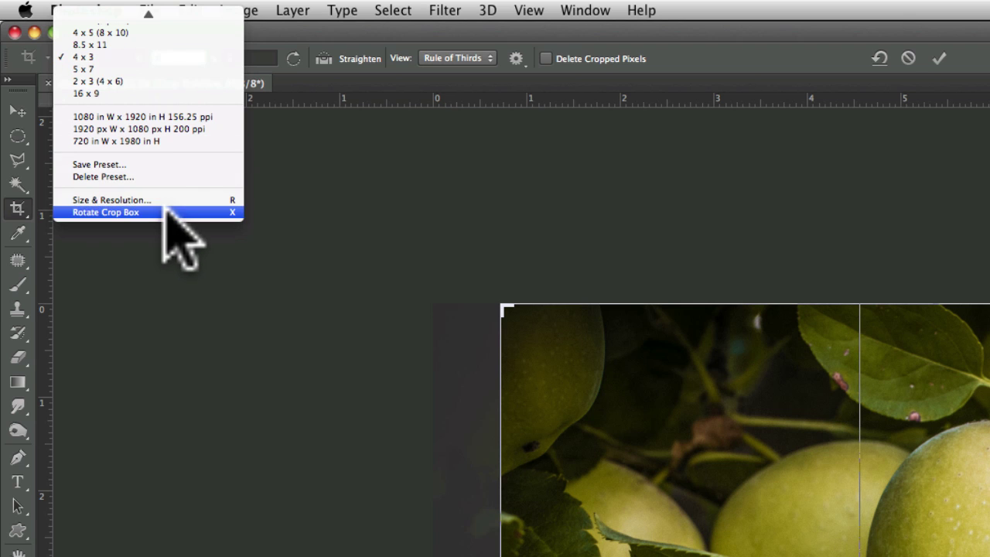
key(Escape)
Step: Set the crop size to 1920 px by 1080 px and apply the crop to the photo
click(191, 58)
text(1)
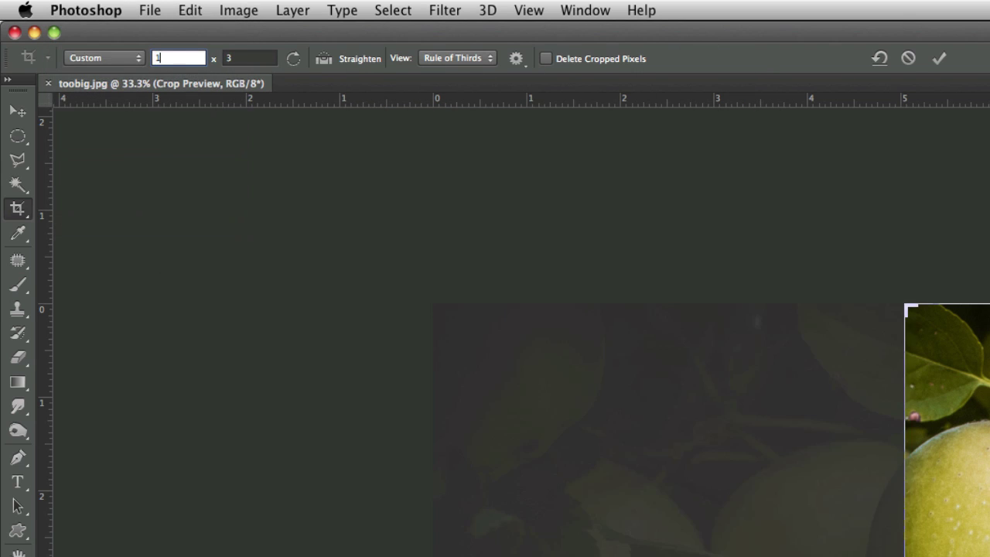
text(920)
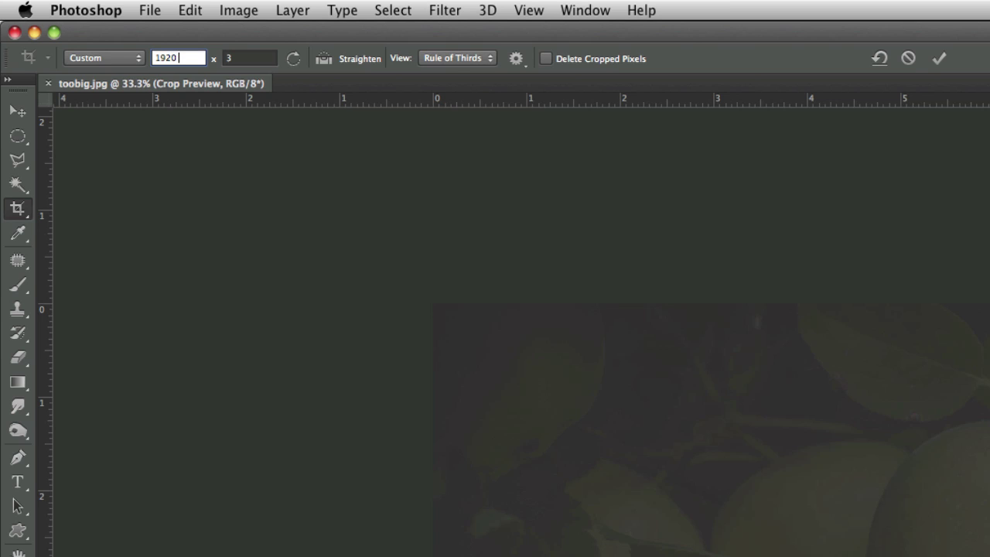
text( px)
key(Tab)
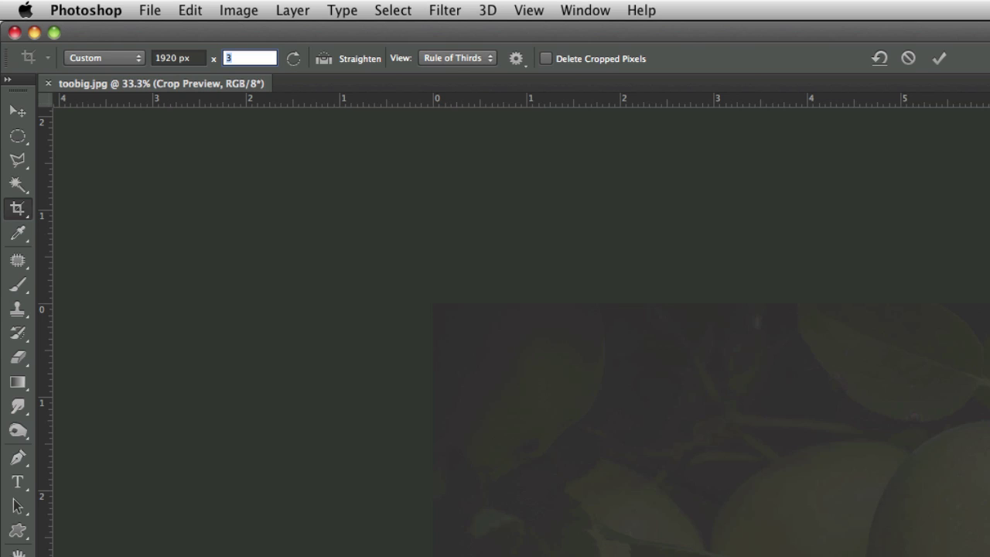
text(1080)
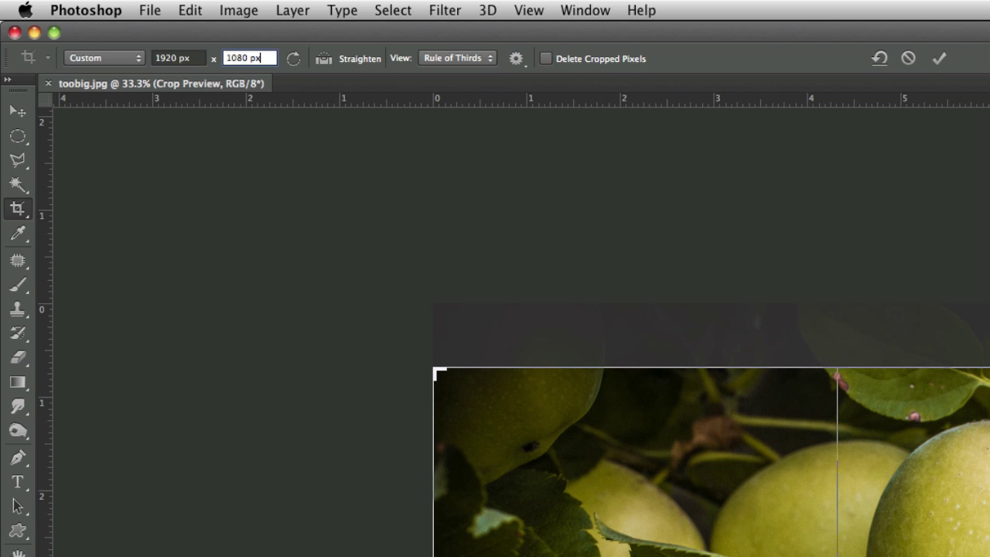
key(Tab)
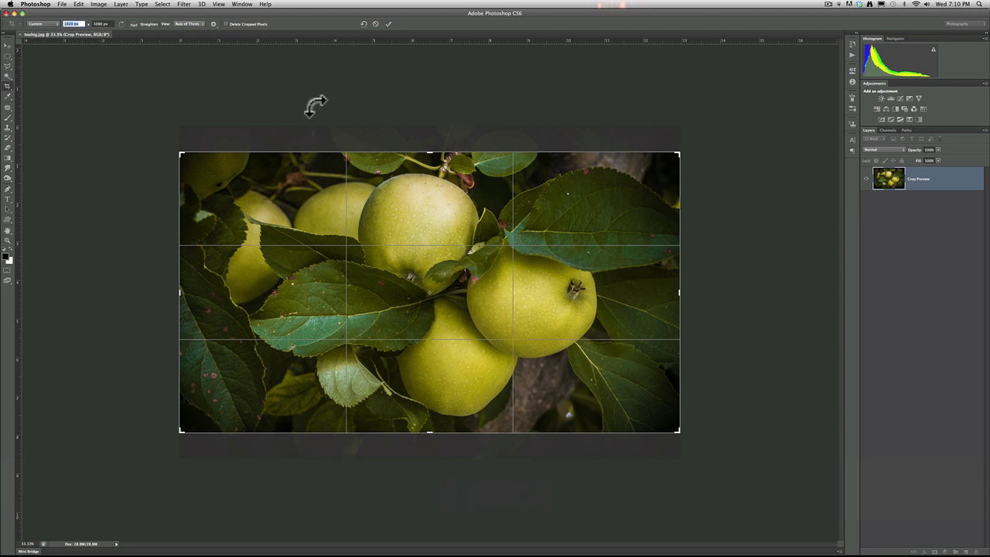
click(389, 24)
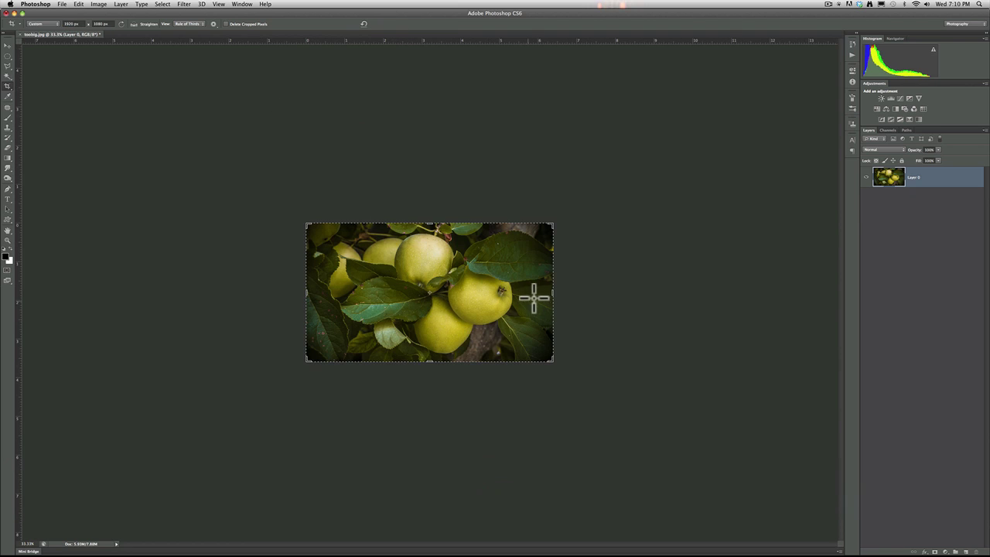
Step: Check the cropped photo's pixel dimensions and resolution, and view it at actual pixels
click(98, 4)
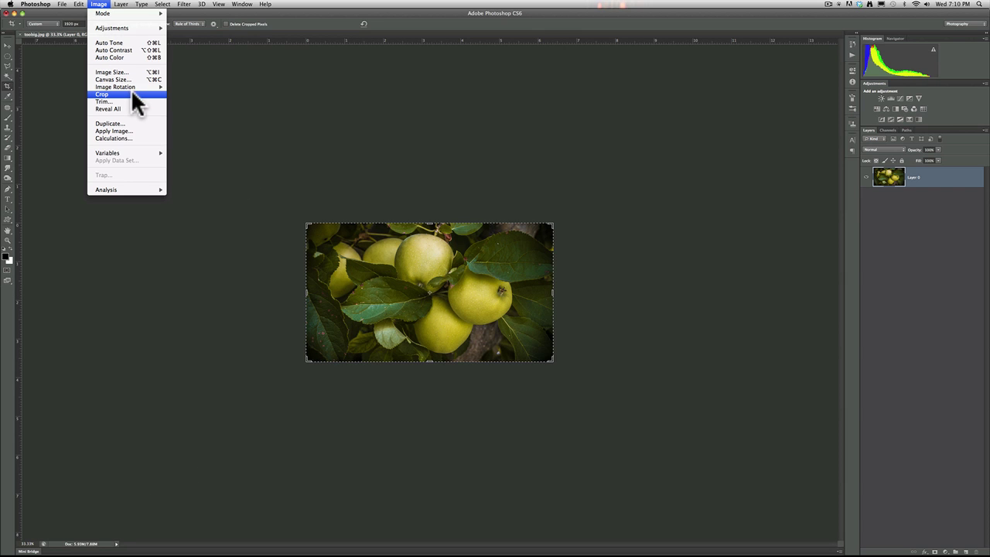
click(129, 72)
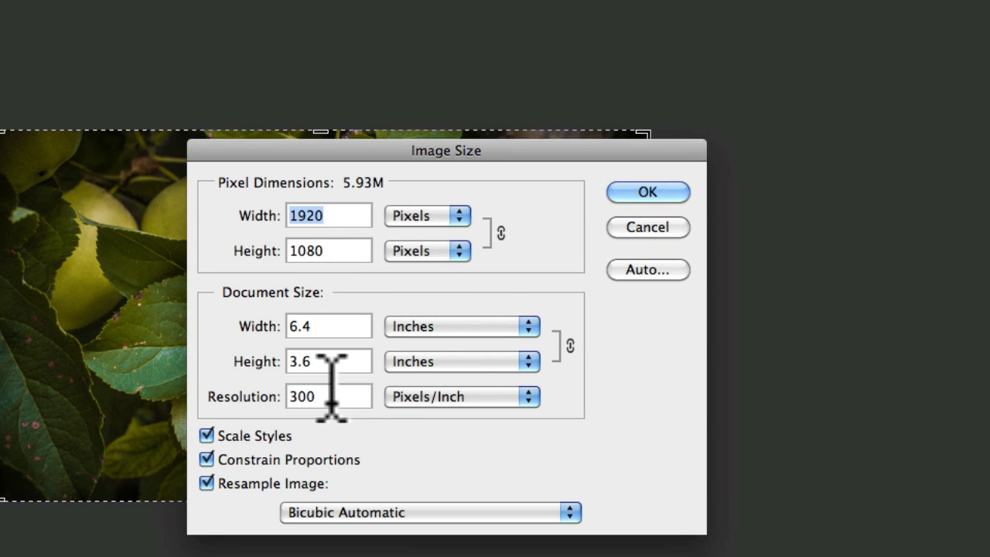
drag(466, 150, 989, 133)
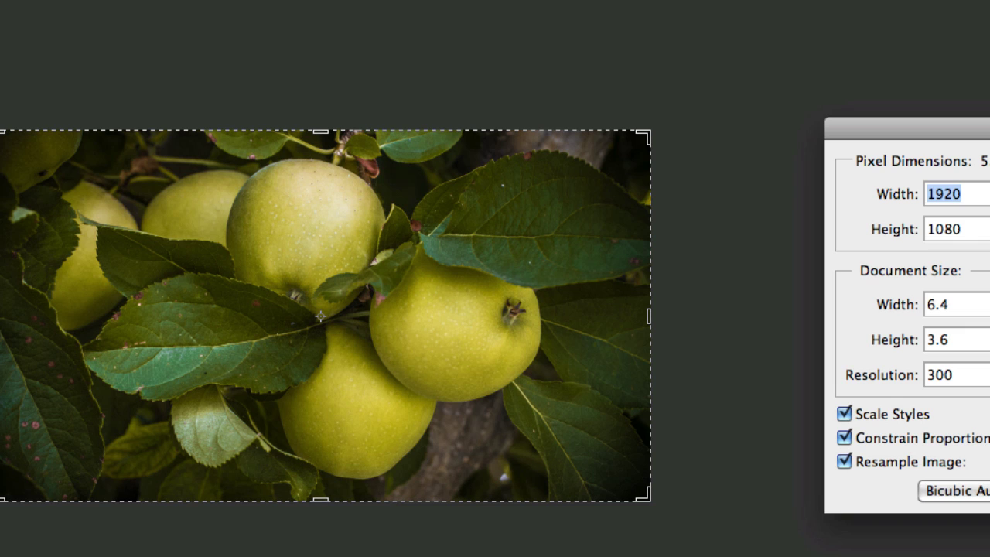
key(Escape)
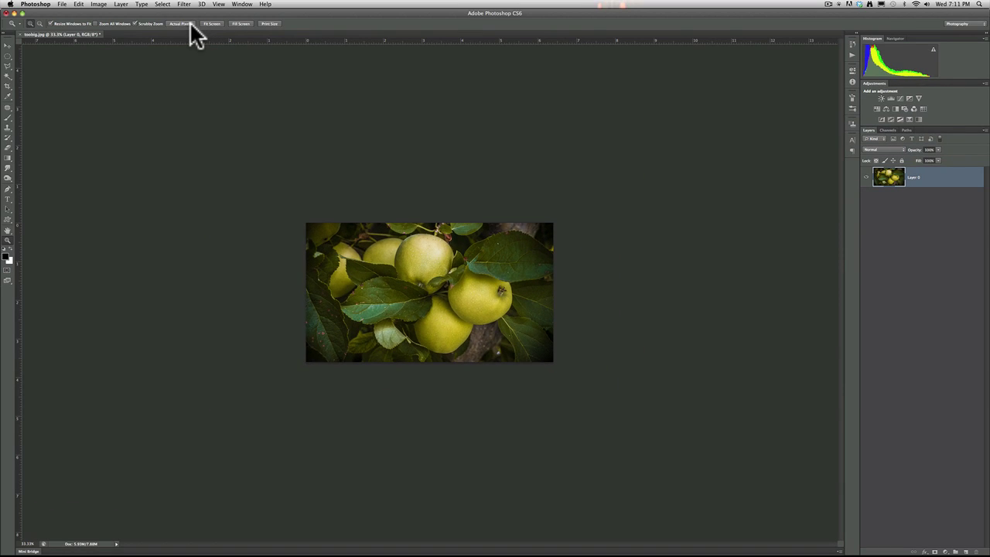
click(191, 24)
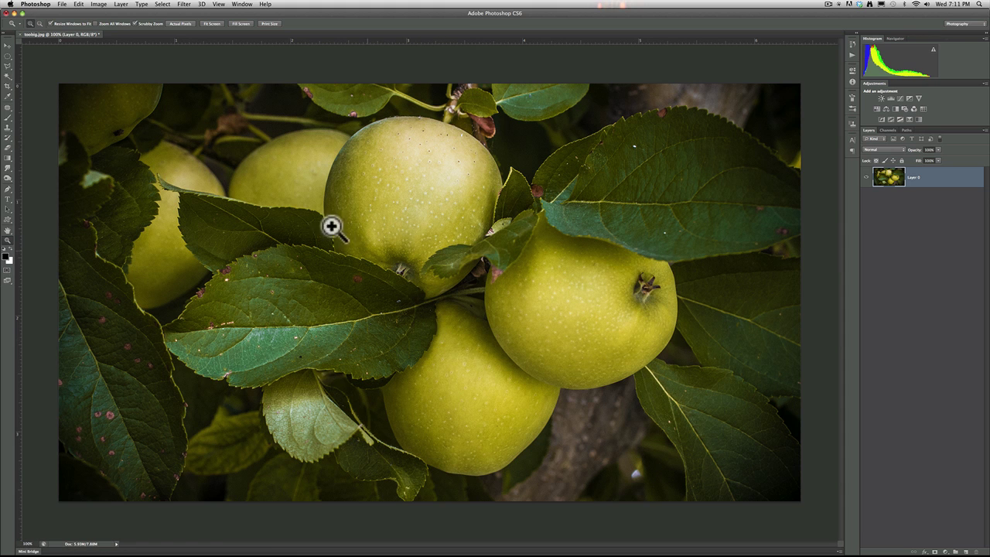
click(62, 5)
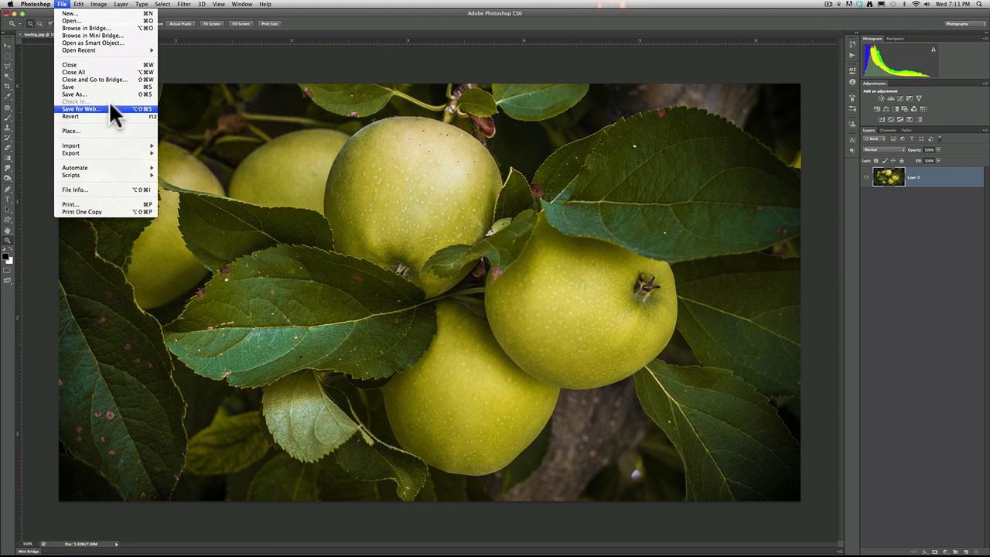
click(81, 108)
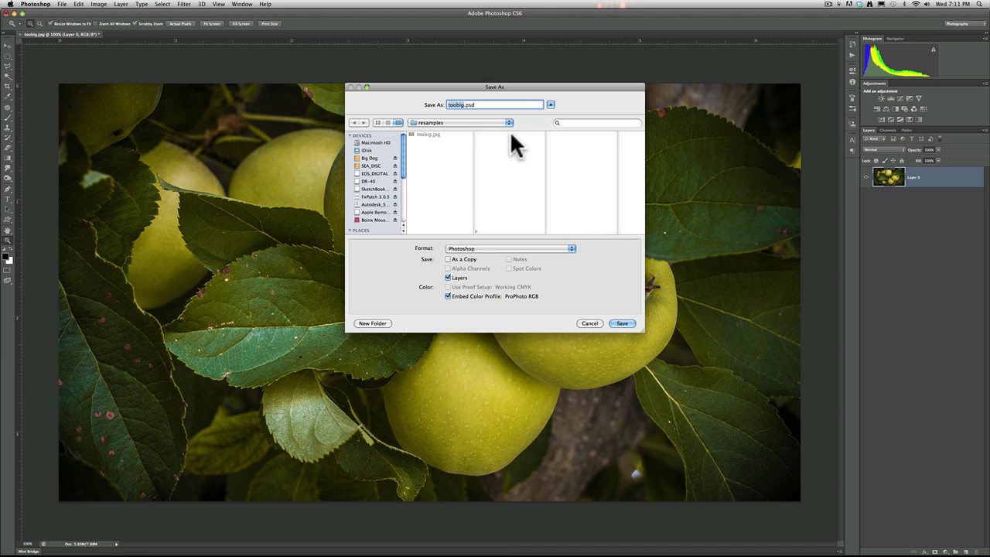
text(theri)
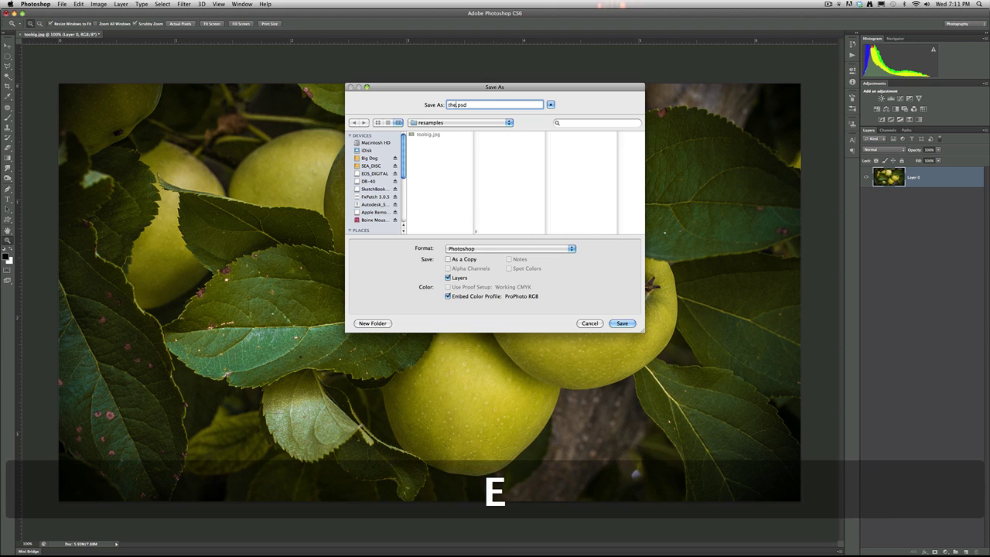
text(size300px)
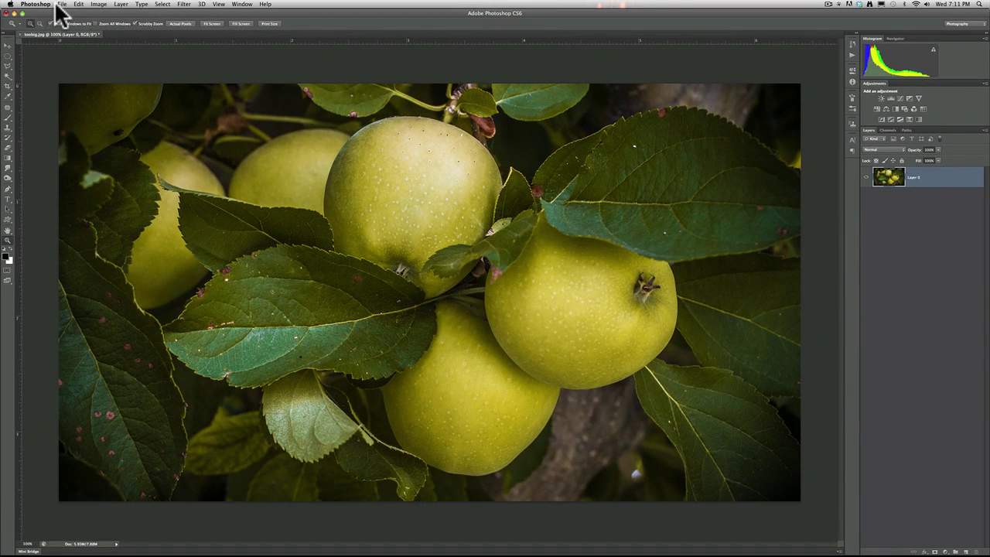
Step: Export the cropped photo for web as a JPEG named therightsize300px.jpg in the resamples folder
click(60, 5)
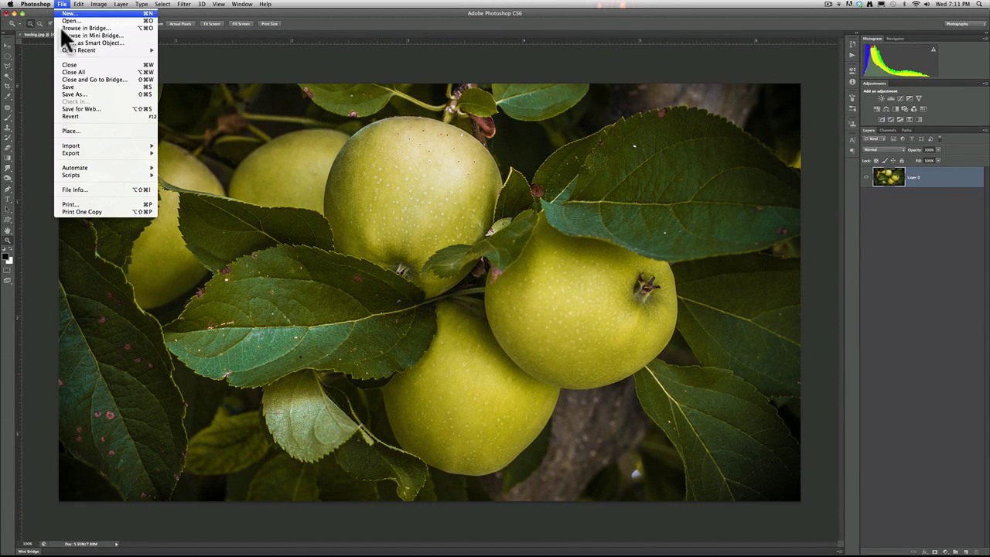
click(79, 96)
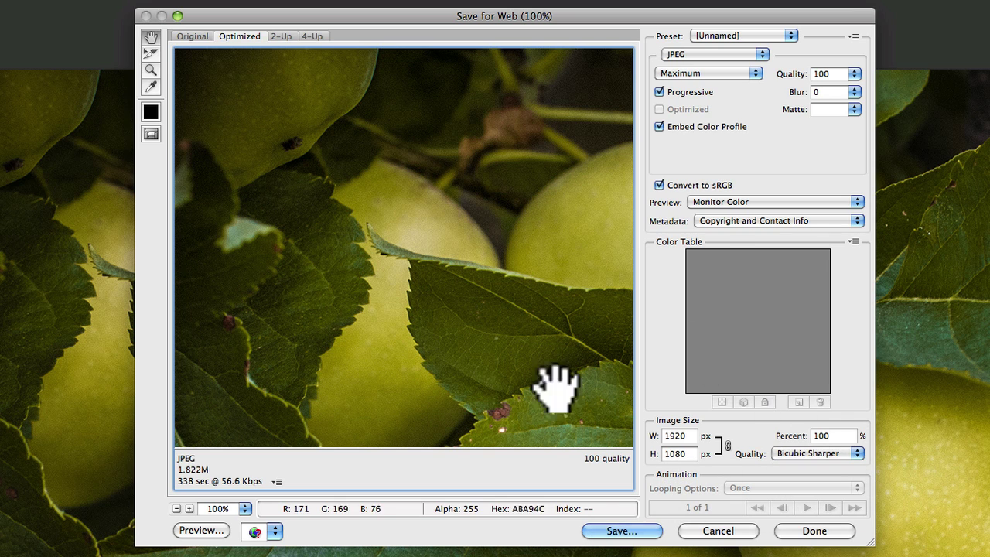
click(607, 532)
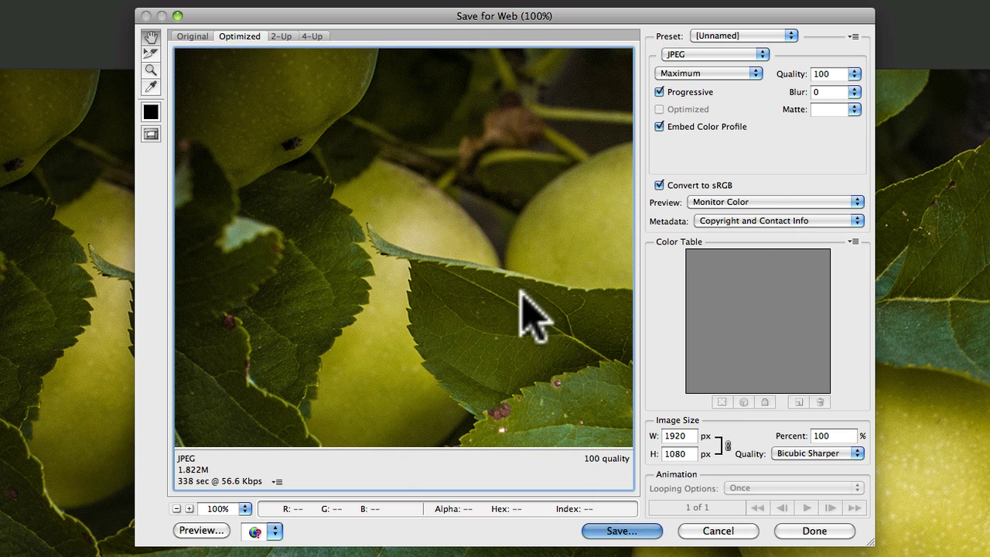
text(therig)
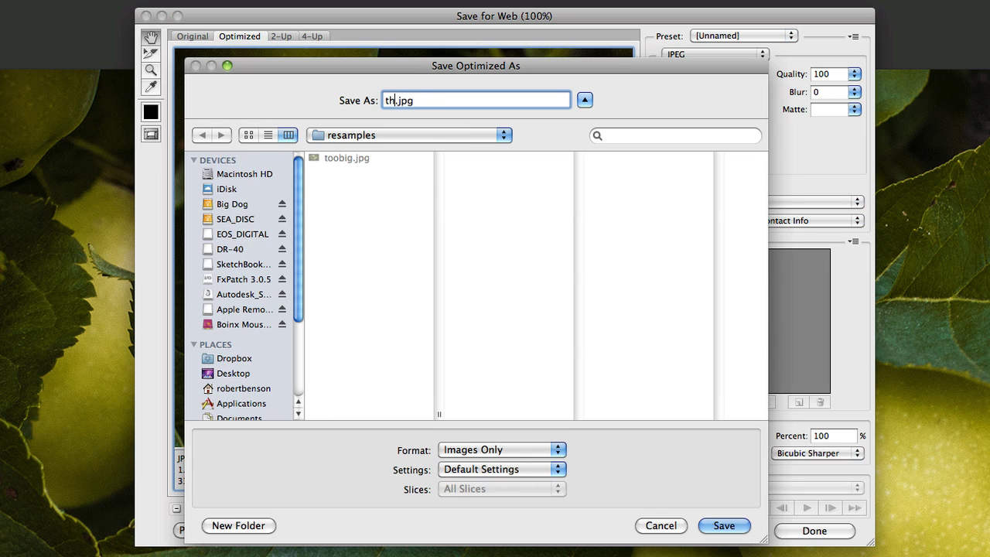
text(htsize300px)
click(724, 525)
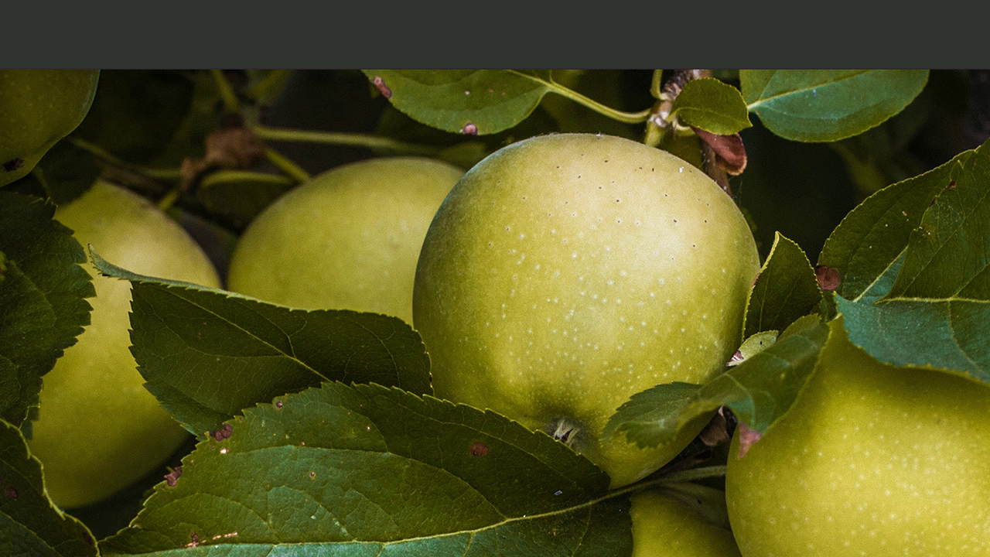
Step: Switch to Premiere Pro, import therightsize300px.jpg from the resamples folder and place it at the start of the Video 1 track
key(super+Tab)
right_click(111, 471)
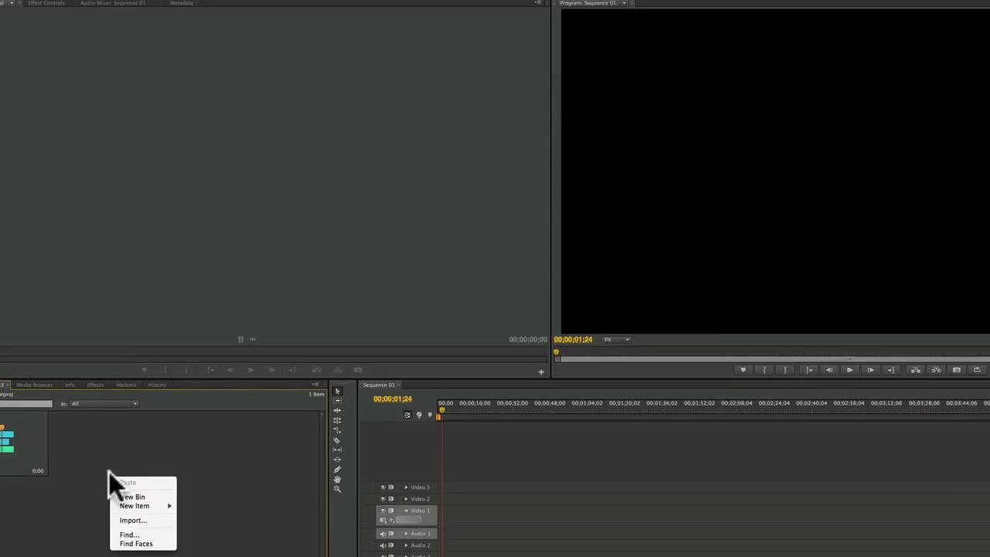
click(155, 442)
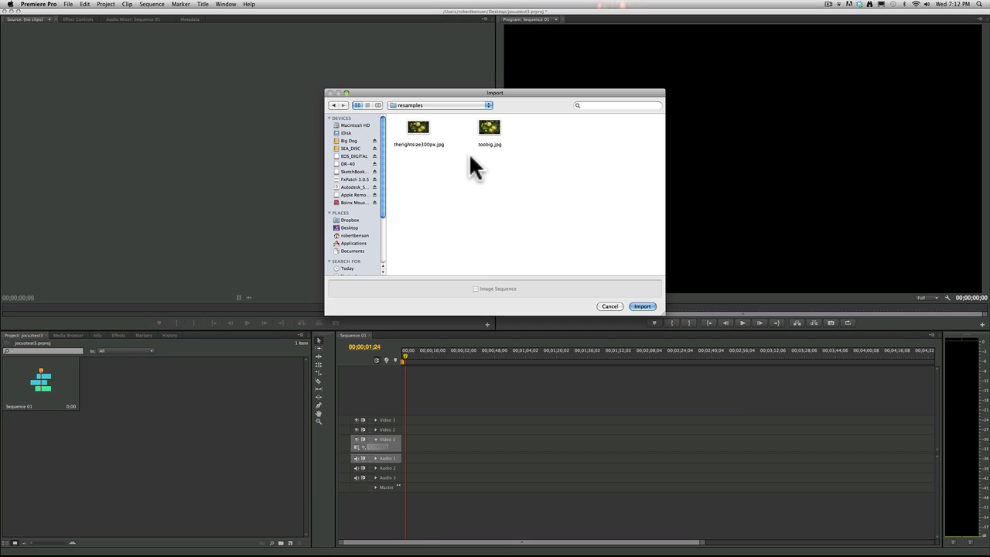
double_click(427, 125)
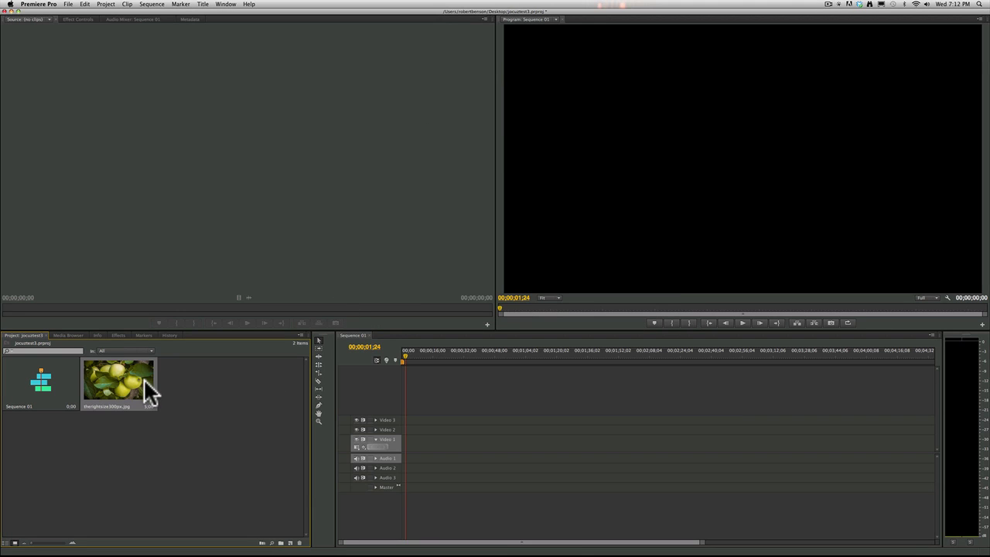
drag(128, 374, 390, 441)
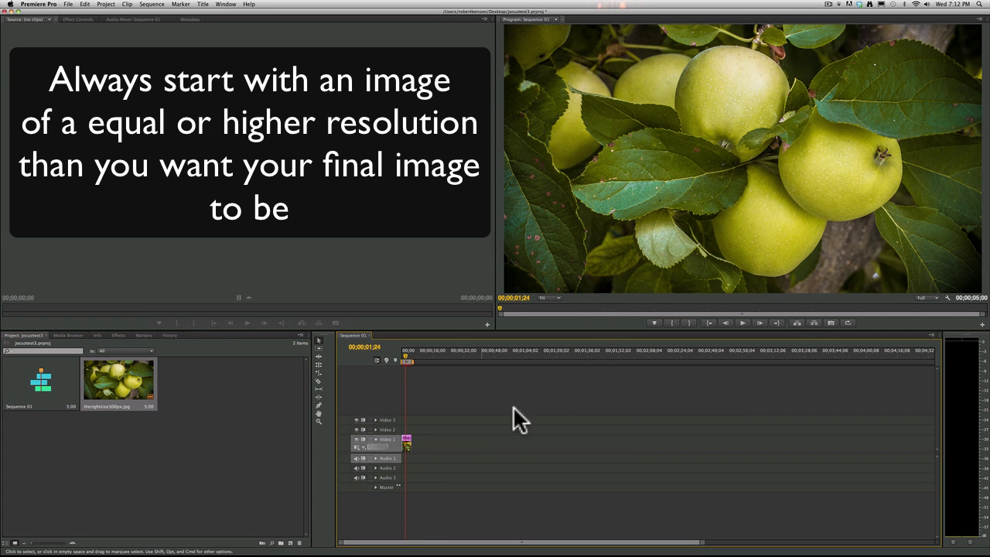
Step: Inspect the placed photo's detail in the program preview at 400% and at 100% magnification
click(555, 299)
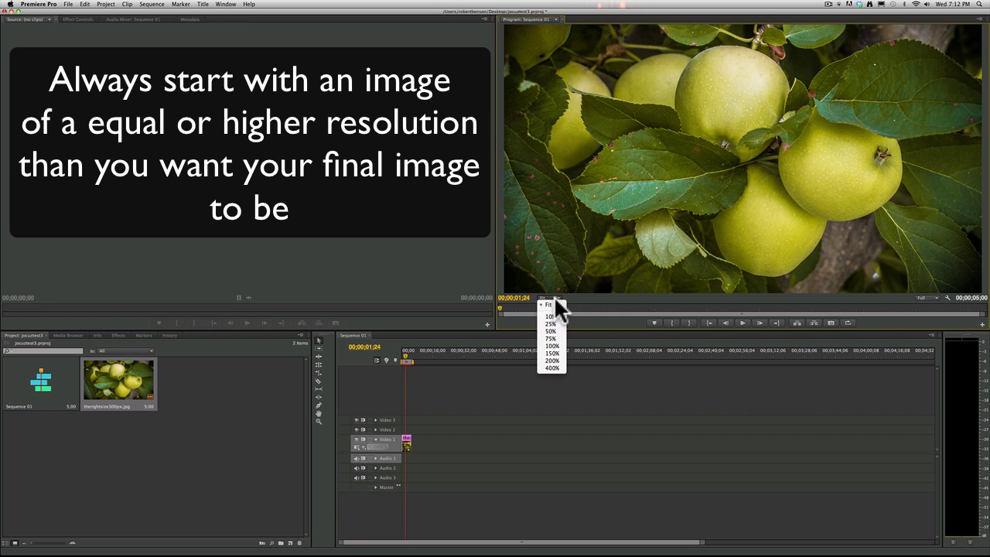
click(551, 368)
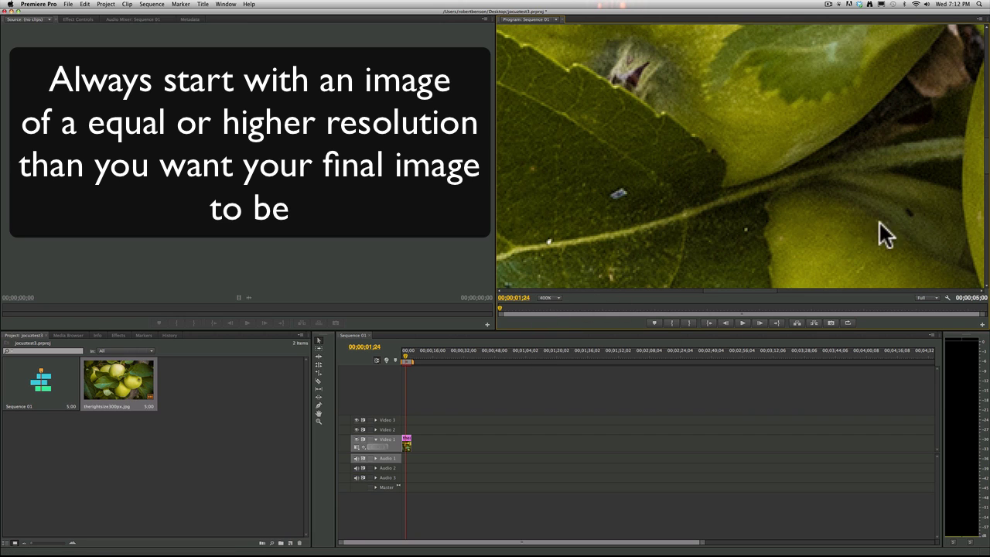
drag(986, 178, 987, 159)
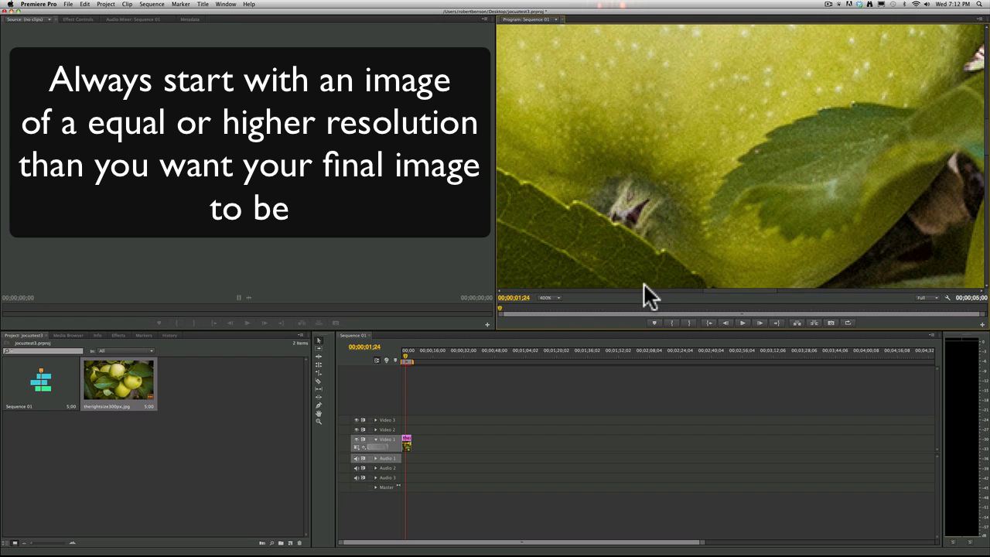
click(556, 299)
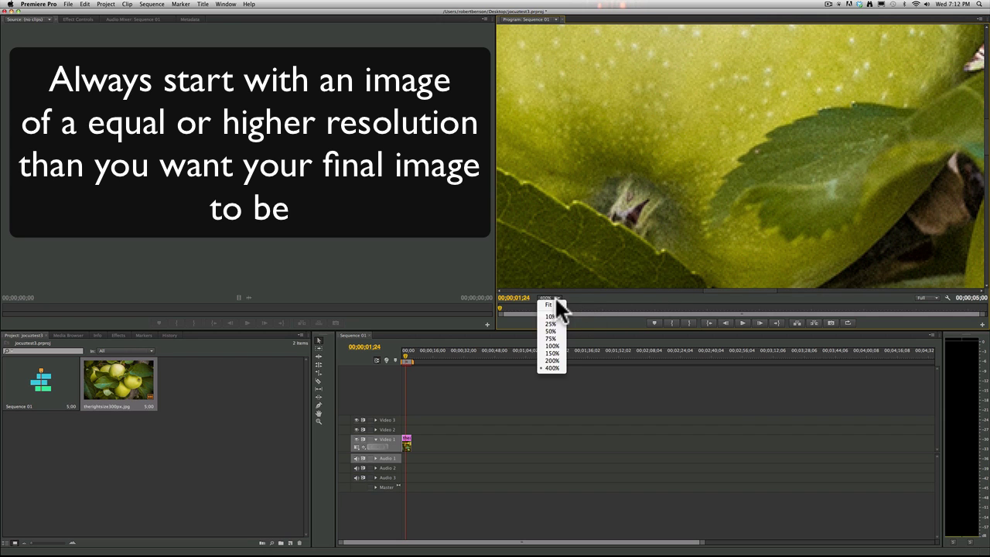
click(554, 345)
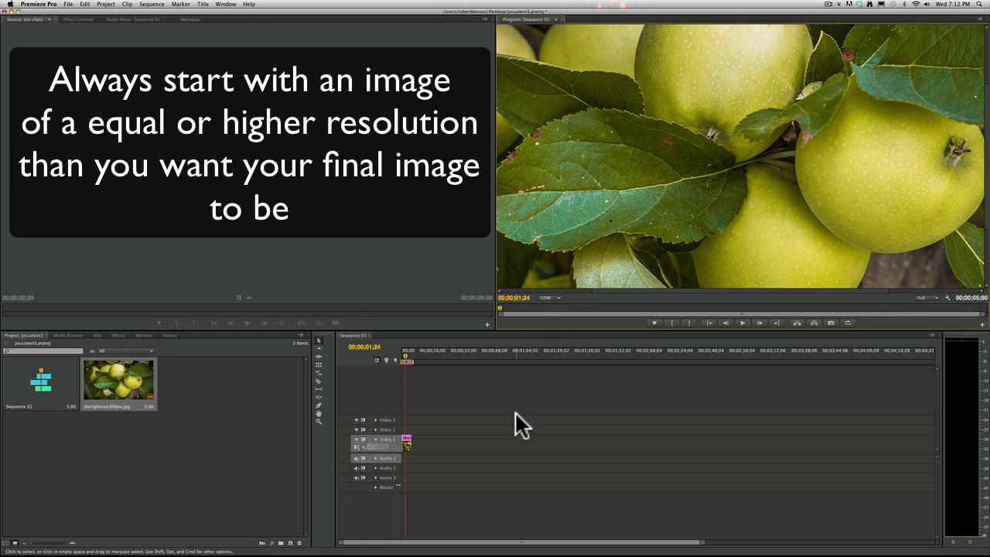
Step: Switch to Photoshop, revert the photo to its opened state before the crop, and view the whole image
key(super+Tab)
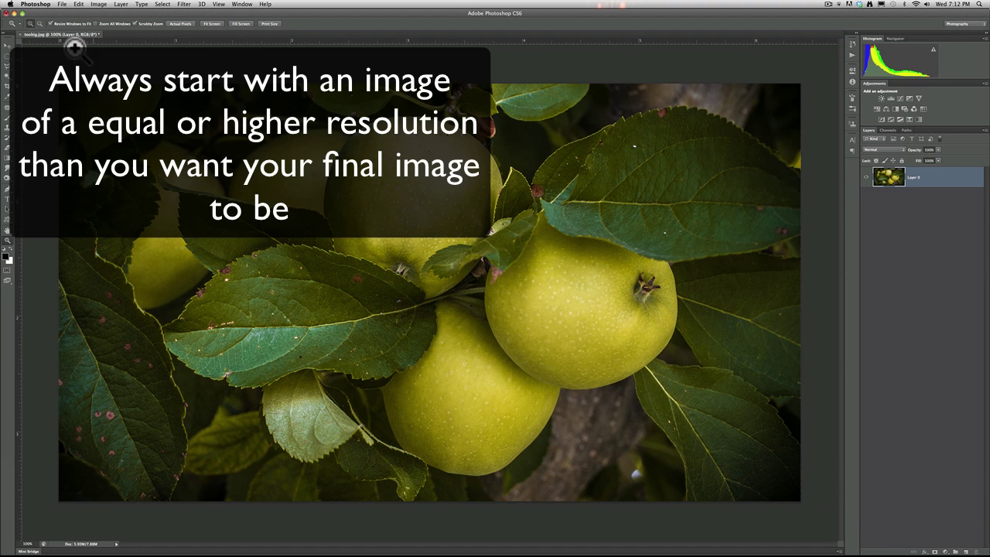
click(853, 44)
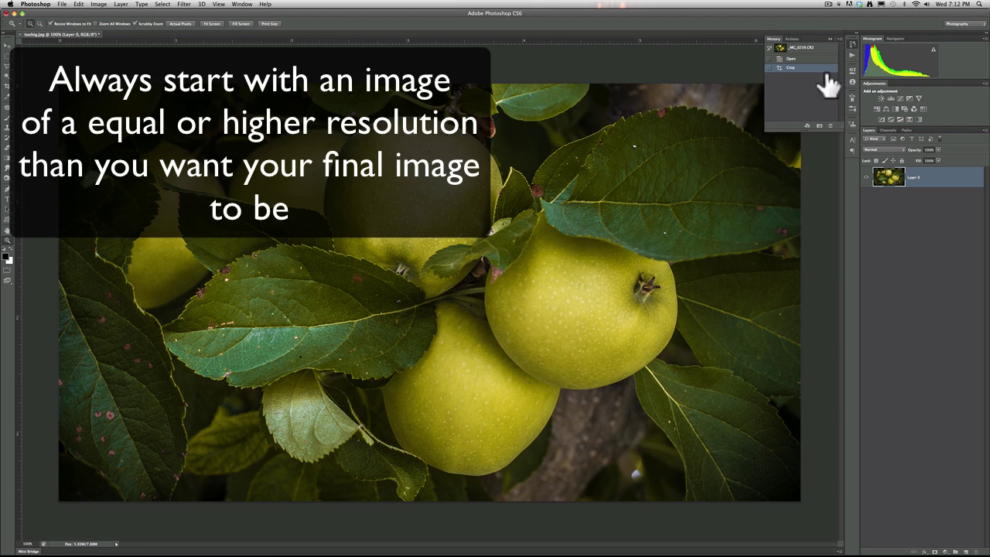
click(811, 59)
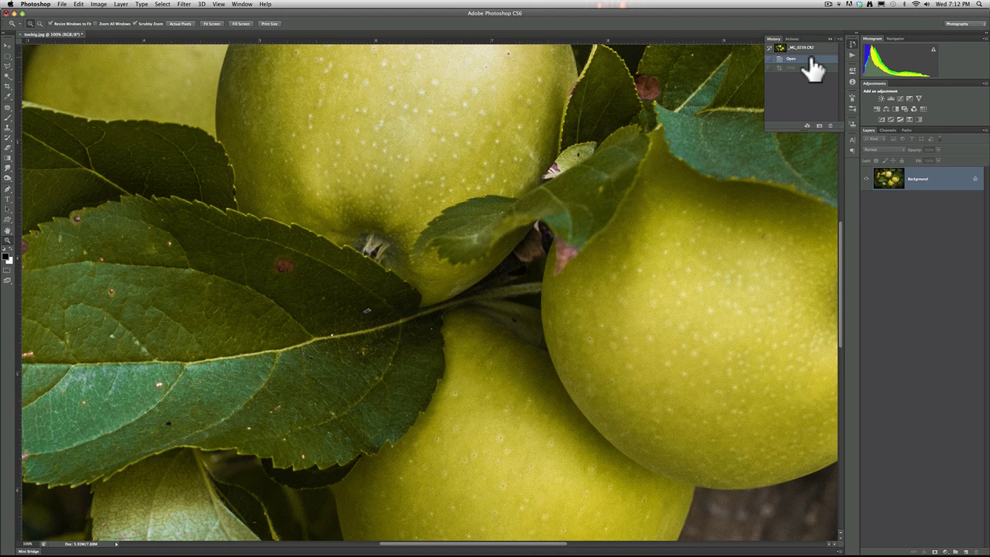
click(829, 38)
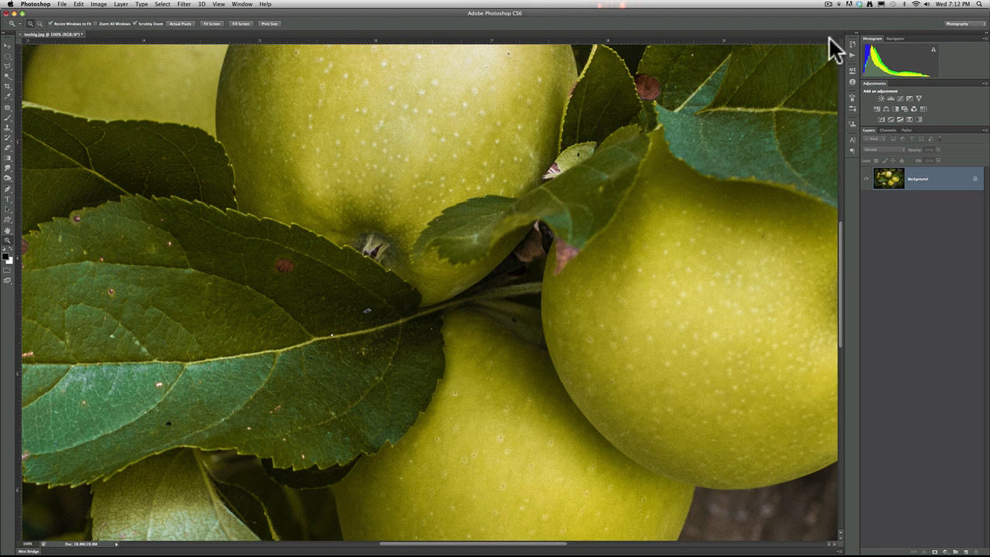
alt+super+click(346, 272)
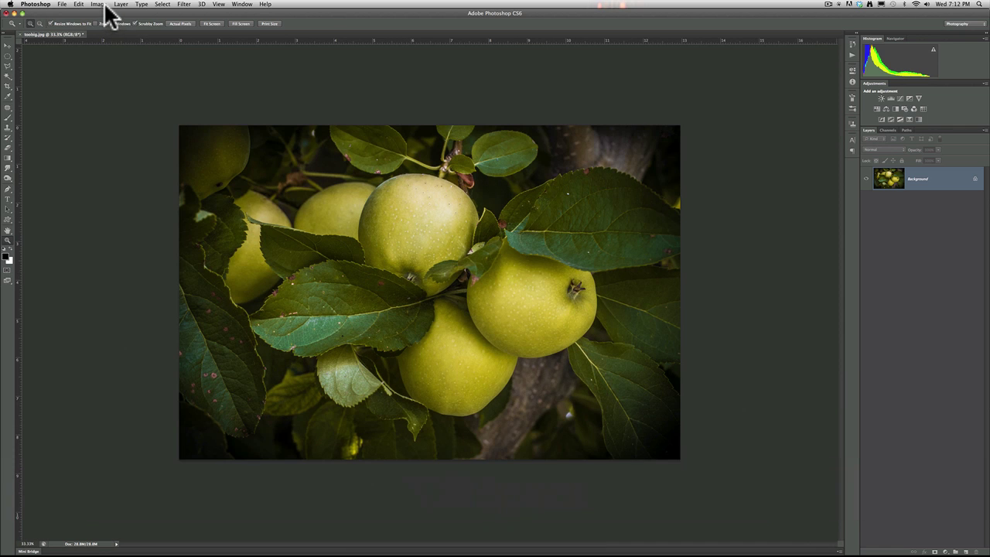
Step: Open the Image Size settings and choose Bicubic Sharper (best for reduction) as the resampling method
click(99, 5)
click(122, 73)
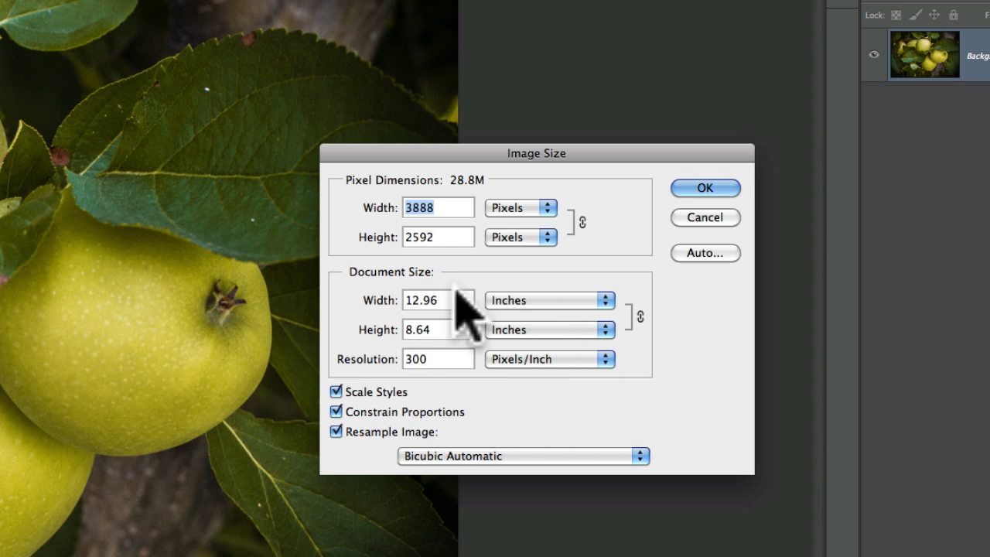
click(530, 455)
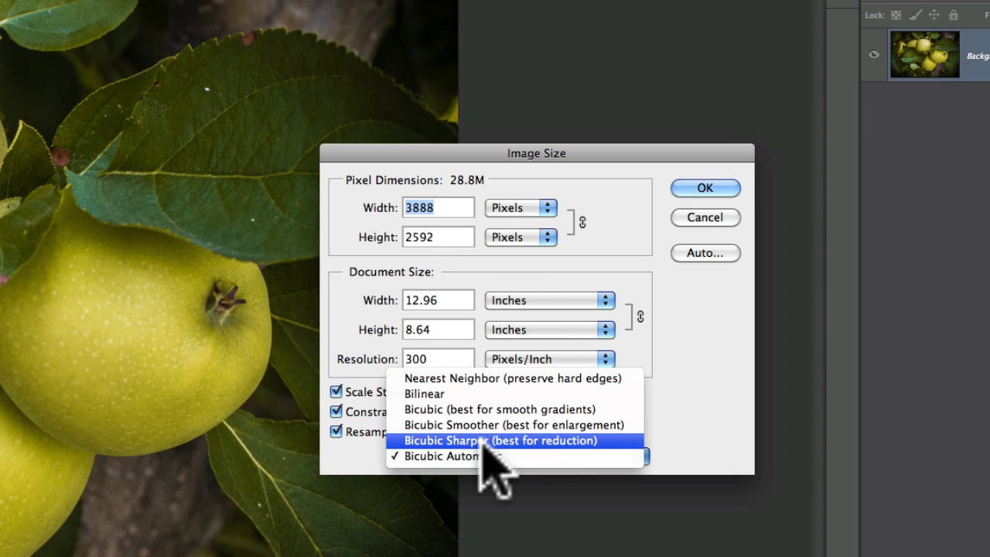
click(482, 439)
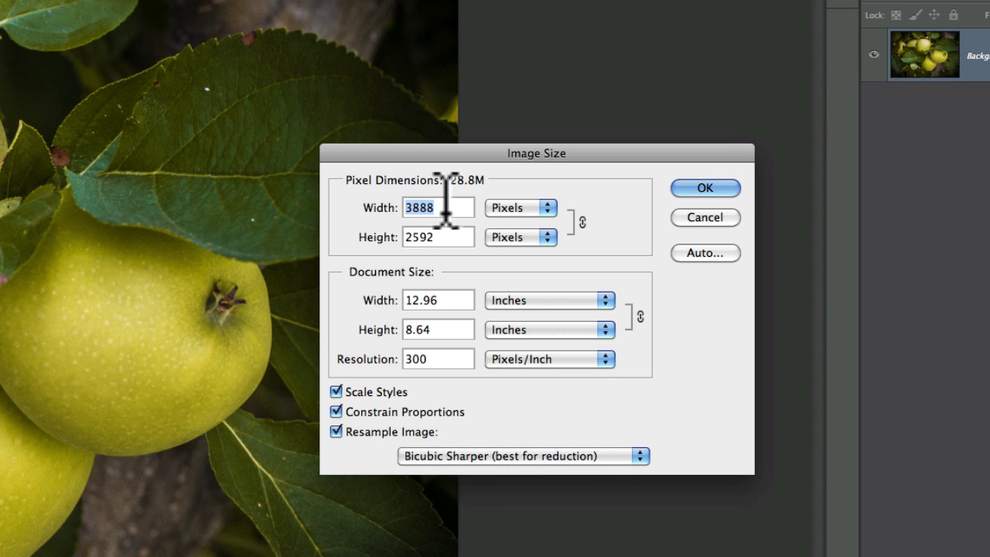
Step: Try a pixel width of 1280, and replace it with 1920 while keeping proportions constrained
text(1280)
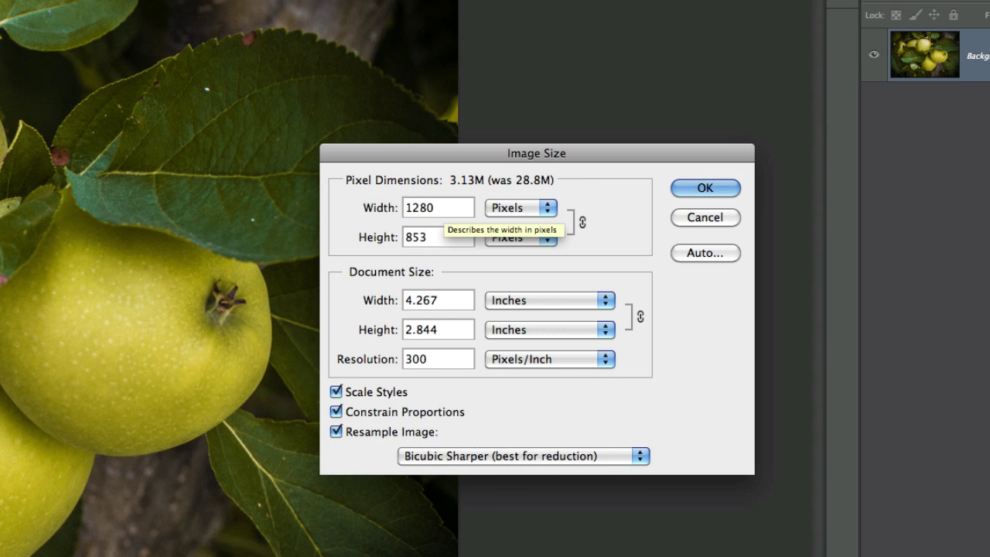
key(BackSpace)
key(BackSpace)
key(BackSpace)
key(BackSpace)
text(1920)
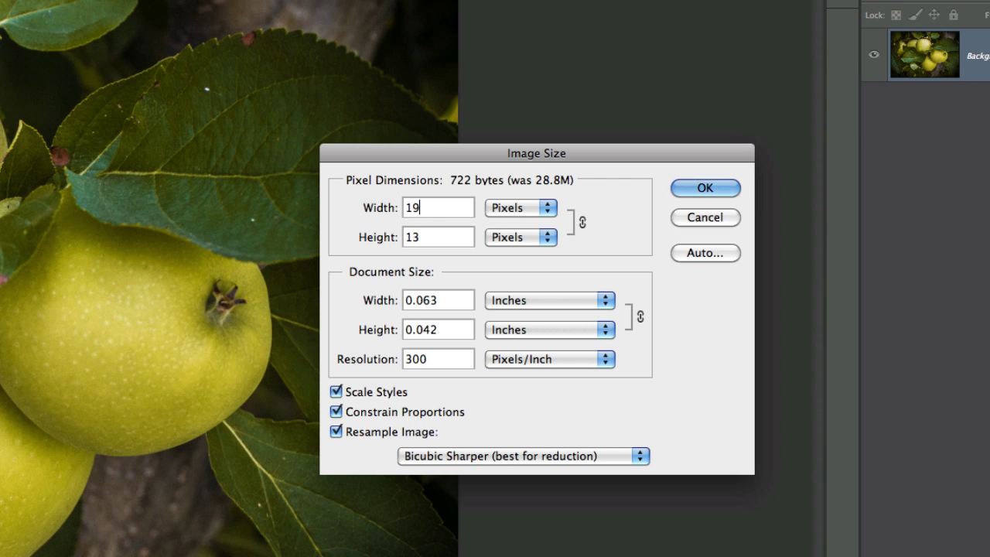
Step: Try a resolution of 600 and one of 100 pixels/inch to compare their effect on the pixel dimensions
key(Tab)
key(Tab)
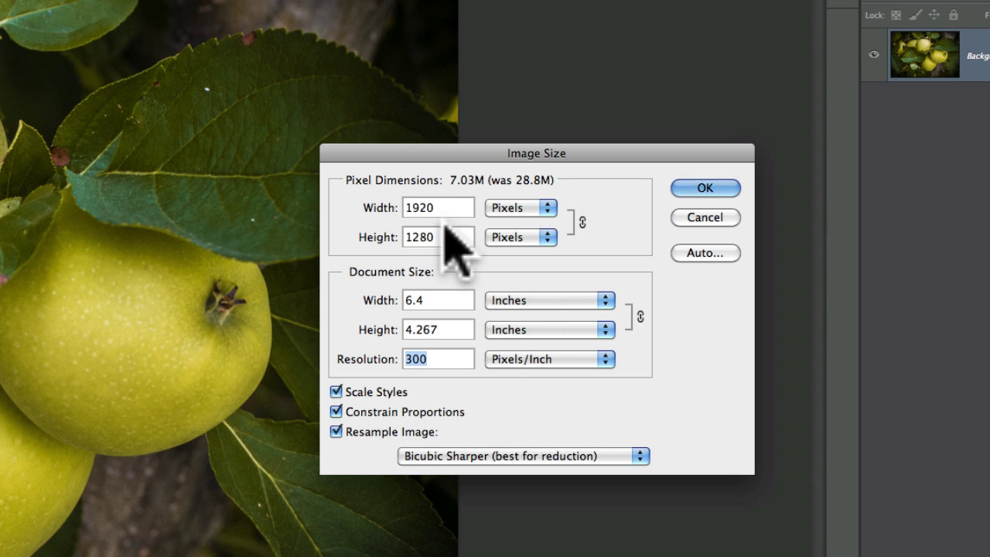
key(Tab)
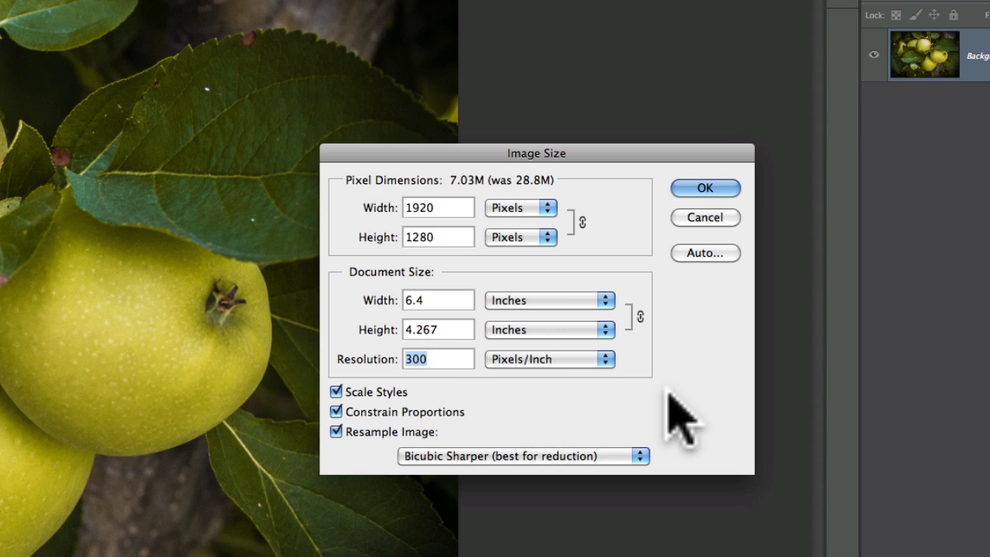
text(600)
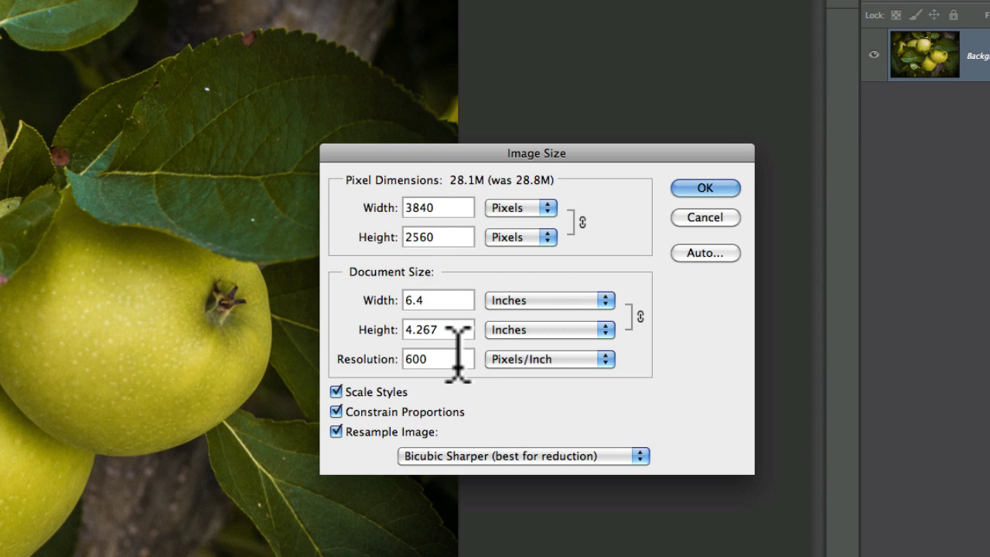
key(BackSpace)
key(BackSpace)
key(BackSpace)
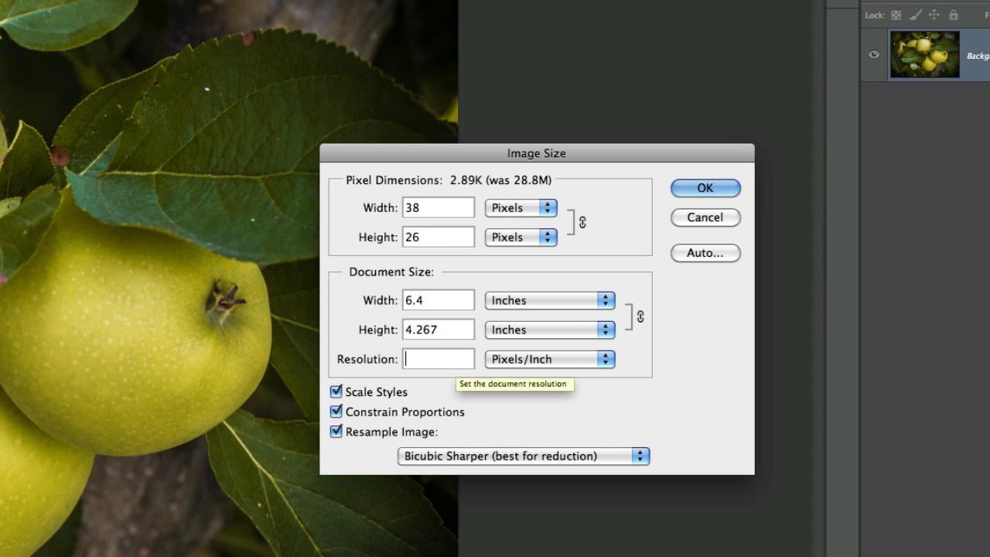
text(100)
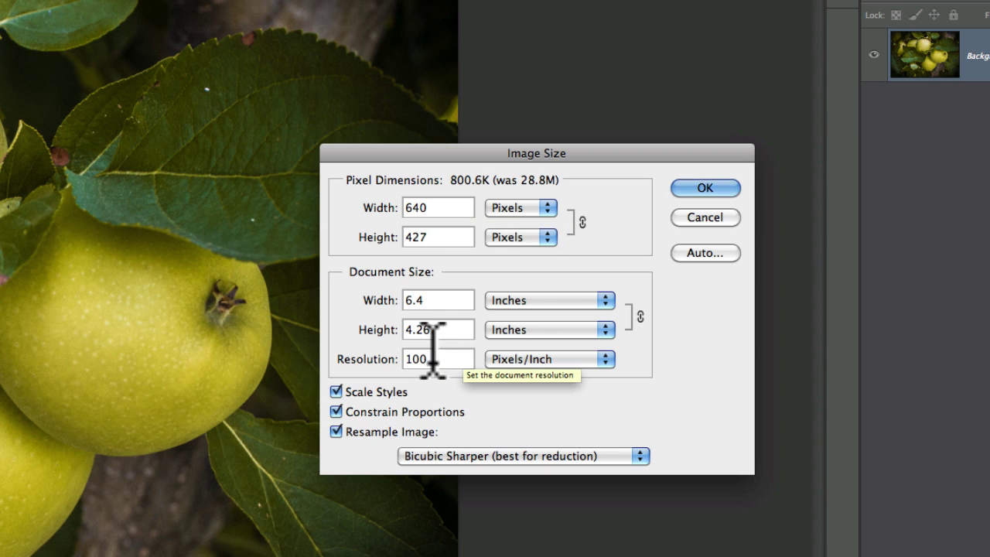
Step: Set the pixel width back to 1920 at the 100 pixels/inch resolution
click(437, 206)
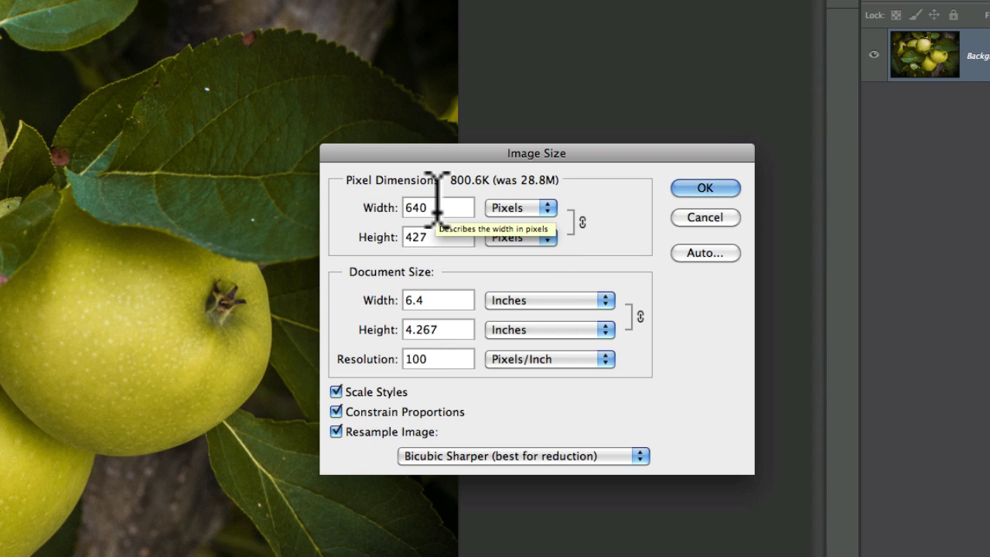
key(BackSpace)
key(BackSpace)
key(BackSpace)
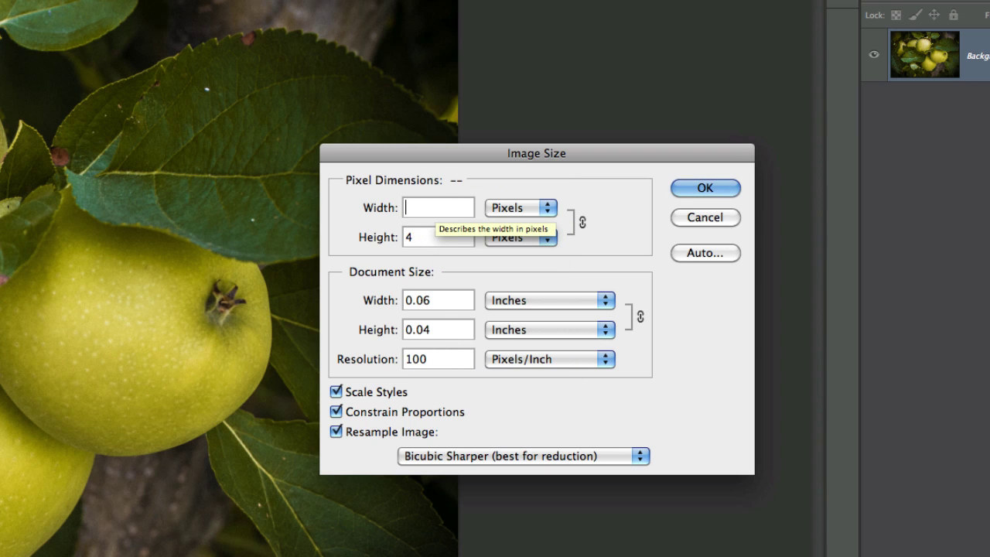
text(1920)
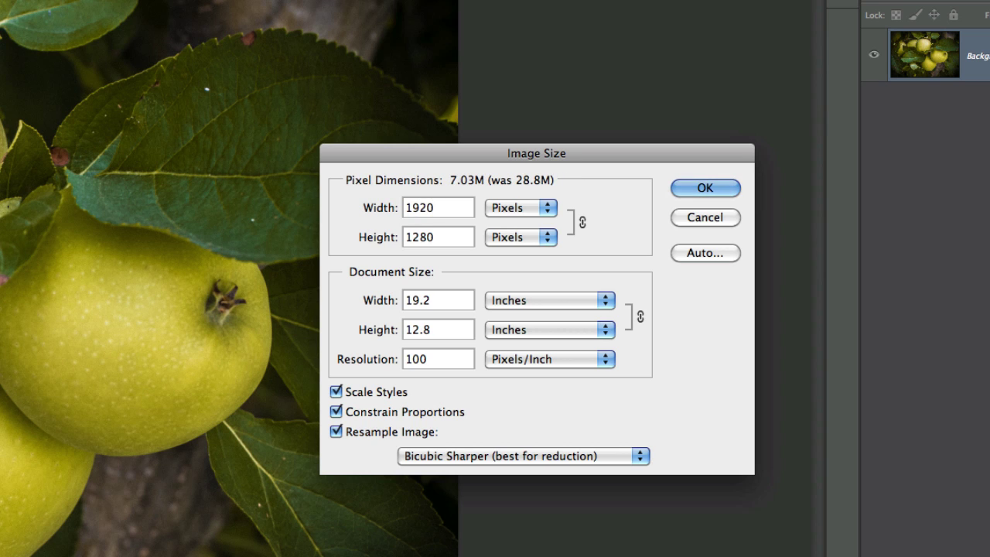
Step: Set the photo's resolution to 300 pixels/inch and its width to 1920 pixels
key(Tab)
key(Tab)
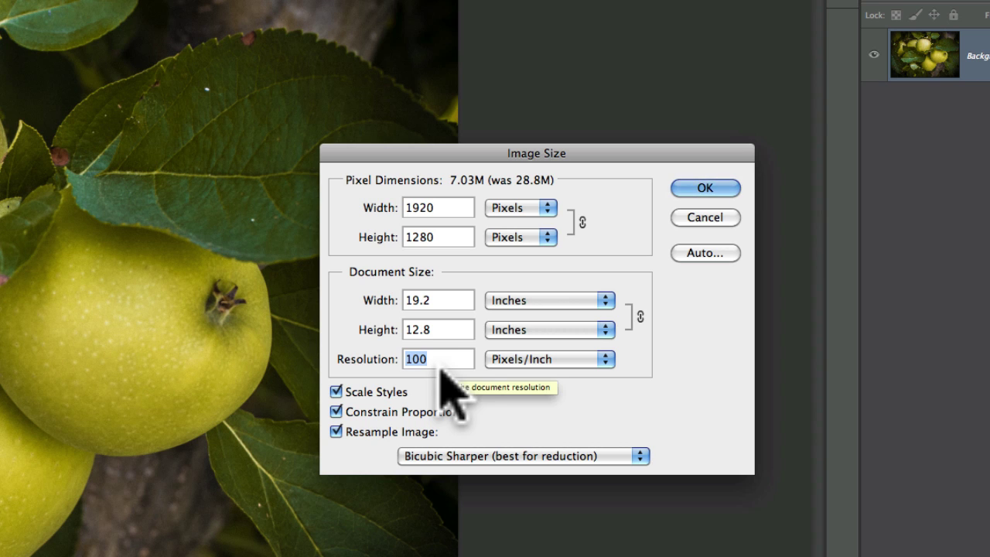
text(300)
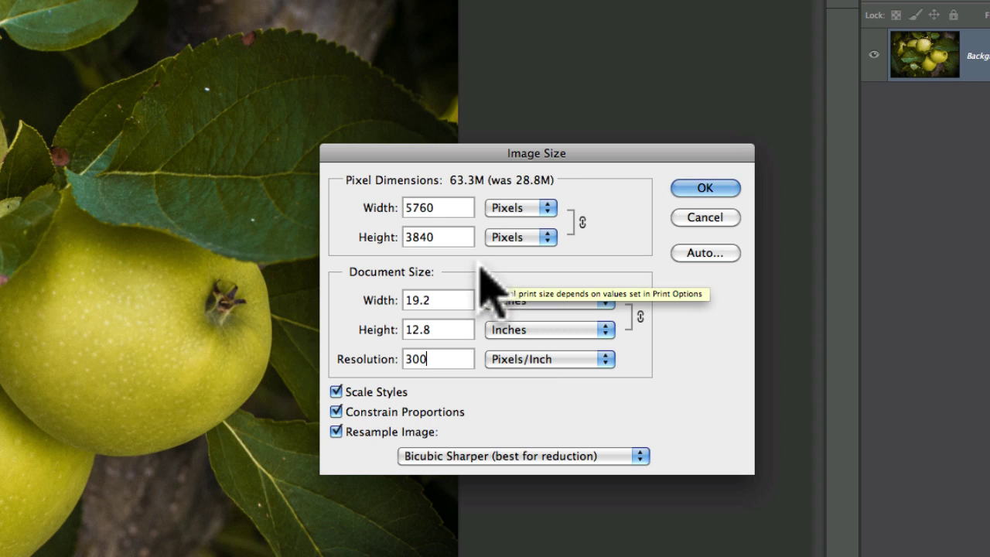
click(453, 203)
text(1920)
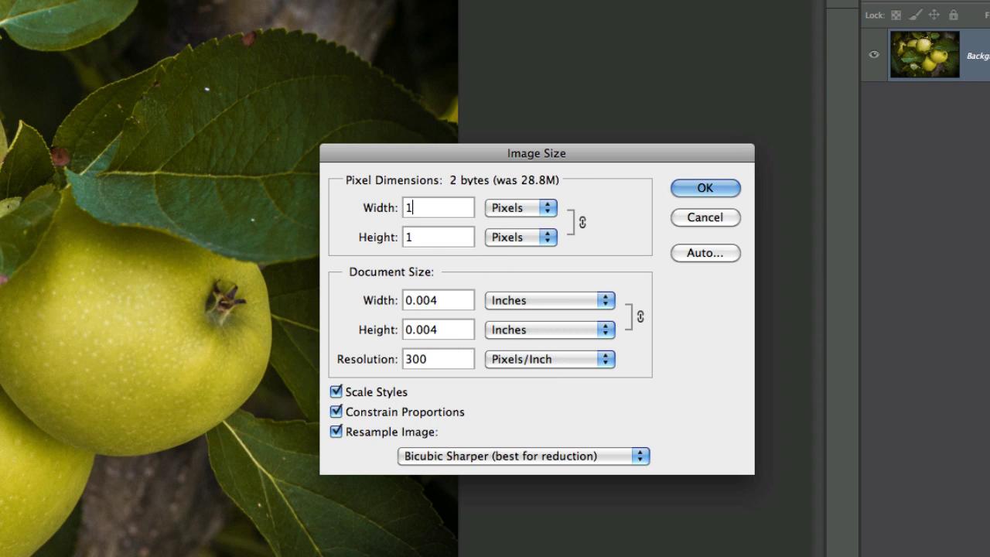
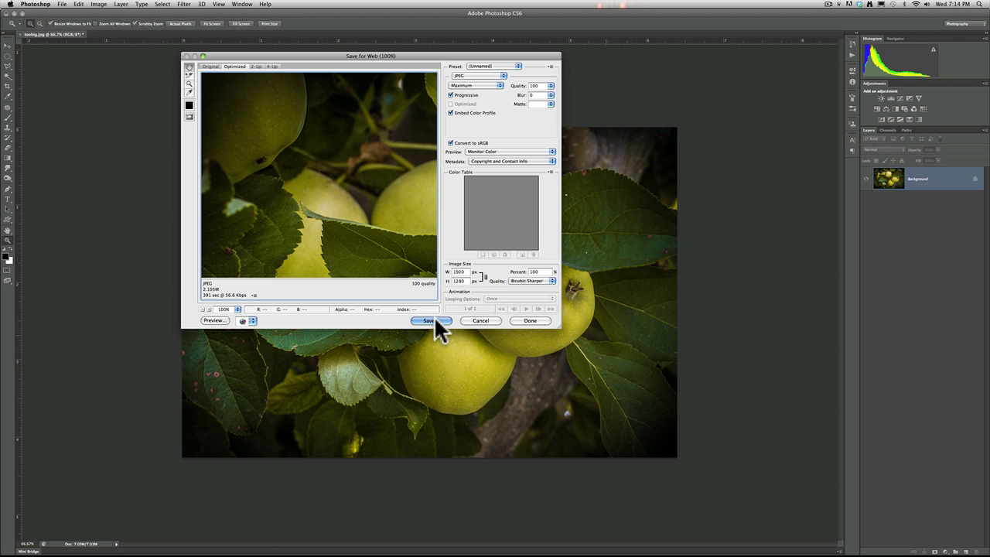
Step: Save the resized photo for web as a JPEG named rightsizetoo.jpg in the resamples folder
click(434, 320)
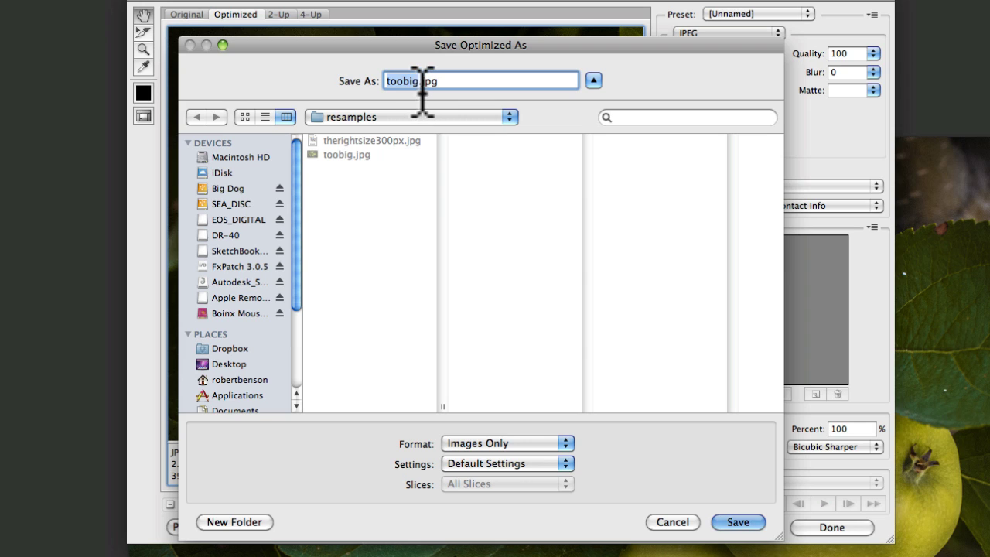
click(419, 84)
key(BackSpace)
key(BackSpace)
key(BackSpace)
key(BackSpace)
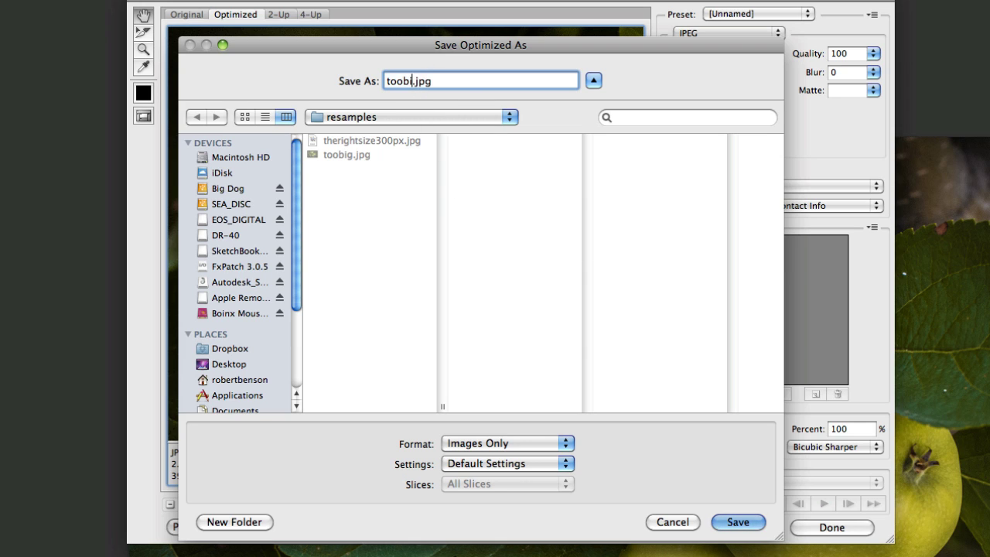
key(BackSpace)
key(BackSpace)
text(rightsizetoo)
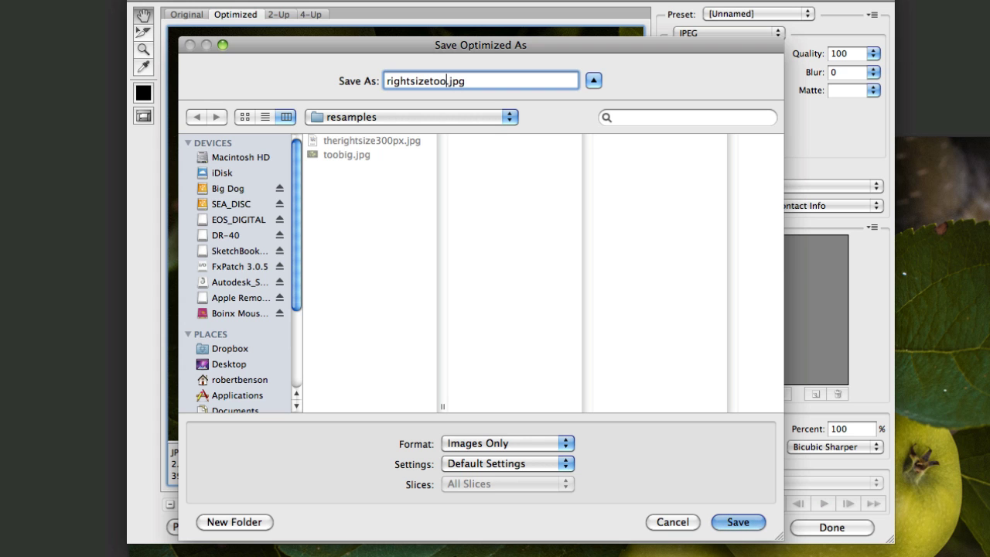
click(716, 522)
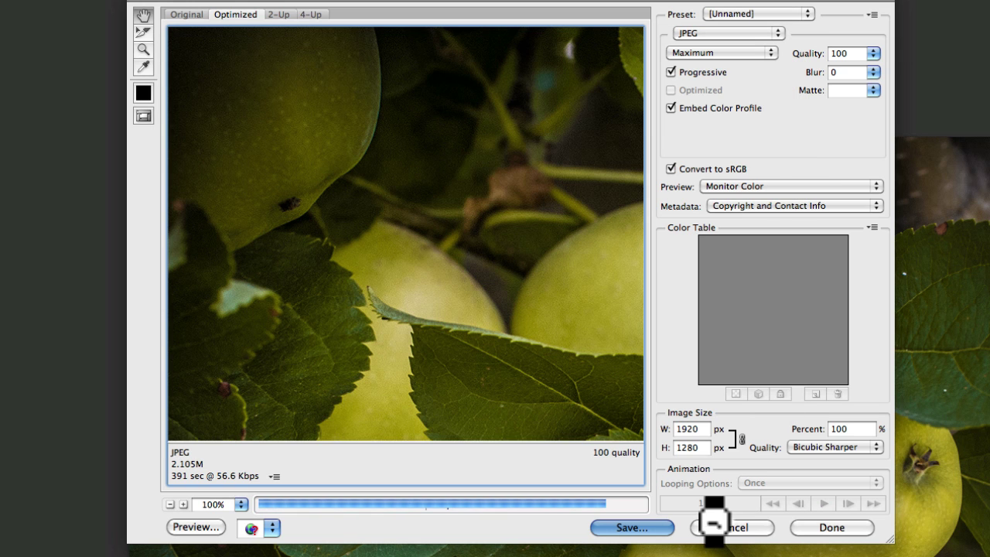
Step: Switch to Premiere Pro, import rightsizetoo.jpg from the resamples folder and place it right after the first photo on Video 1
key(super+Tab)
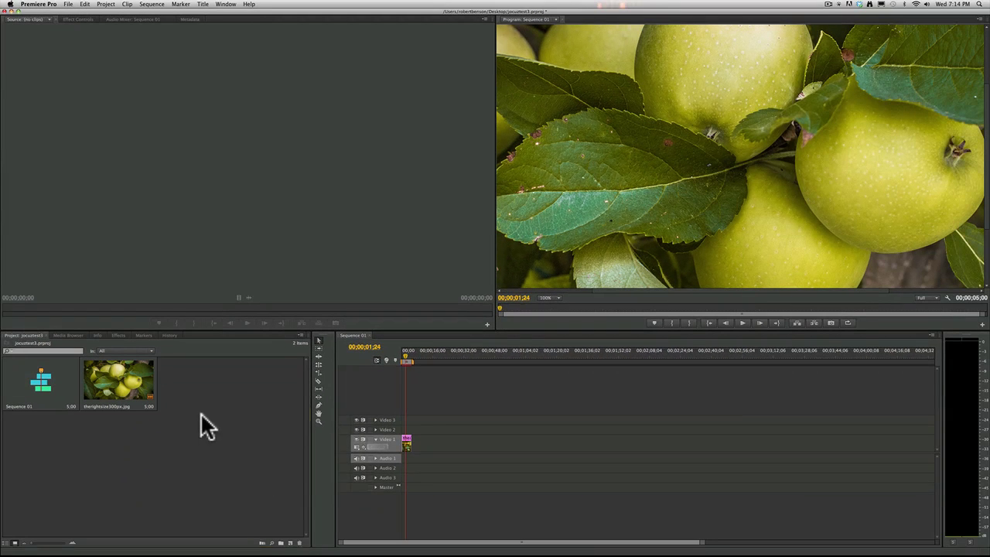
right_click(202, 420)
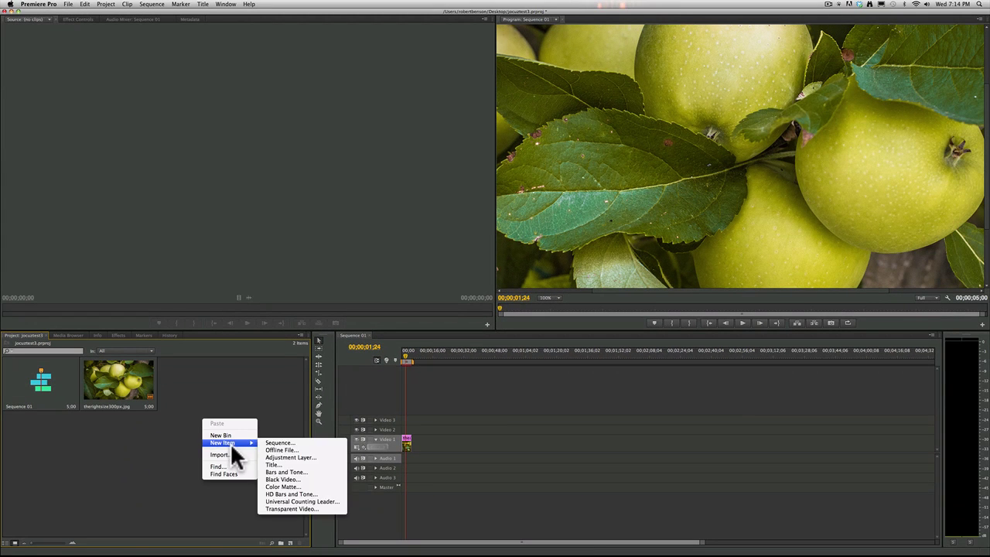
click(226, 455)
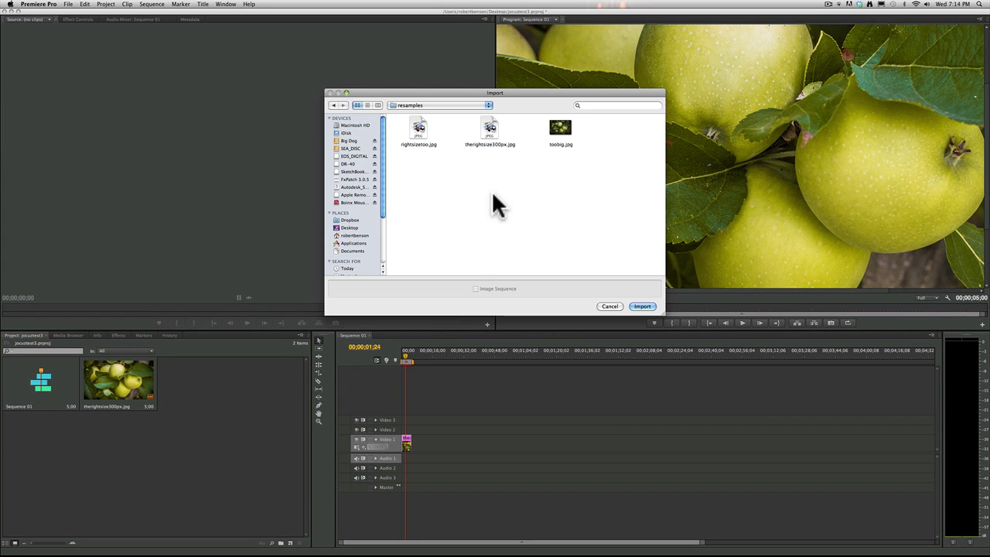
double_click(427, 133)
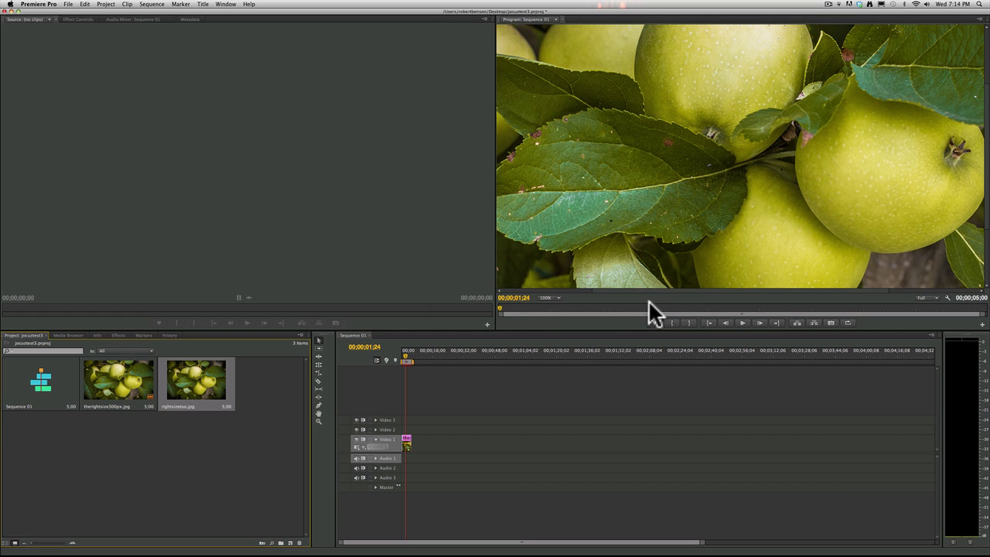
drag(175, 387, 414, 441)
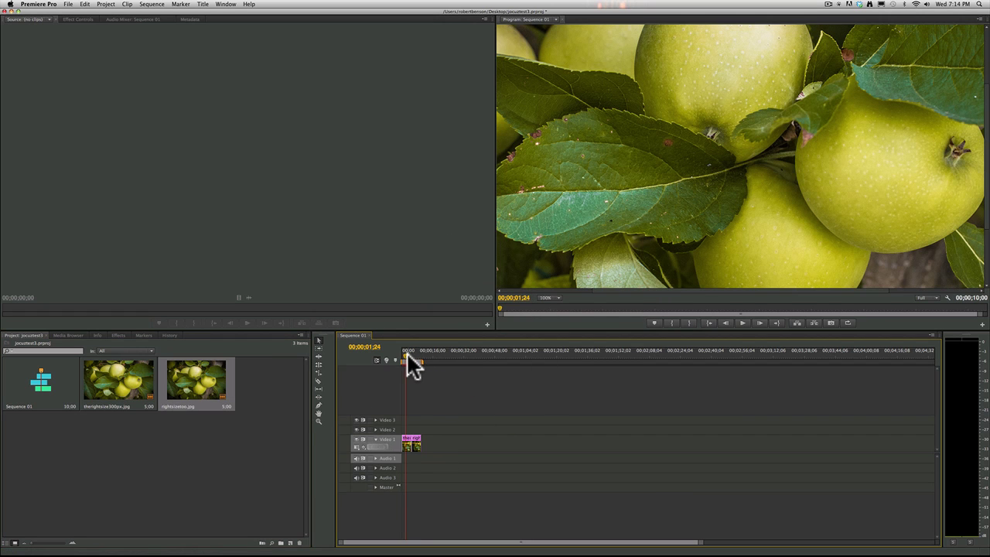
Step: Inspect the second photo clip in the program preview, fitted to the frame and at 200% magnification
drag(406, 353, 416, 355)
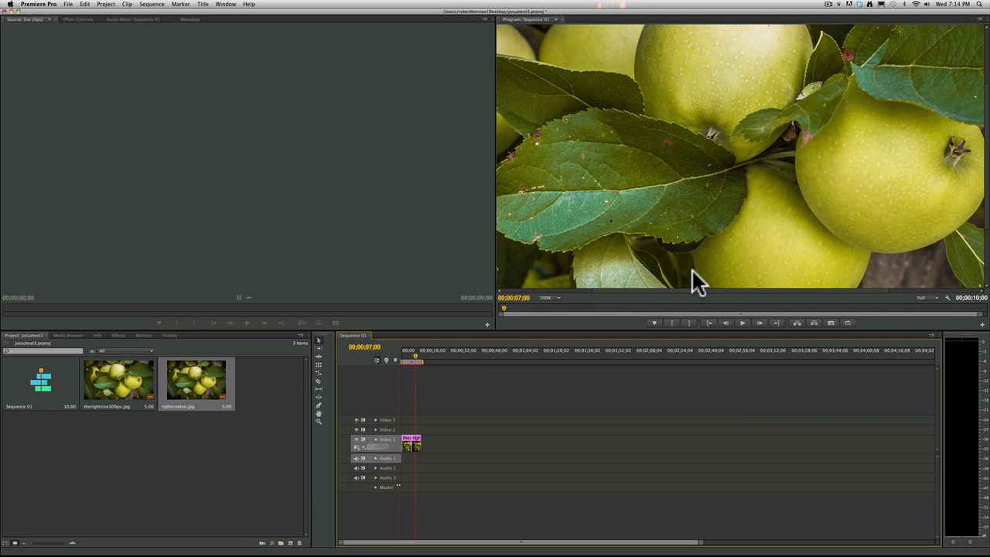
click(551, 298)
click(556, 303)
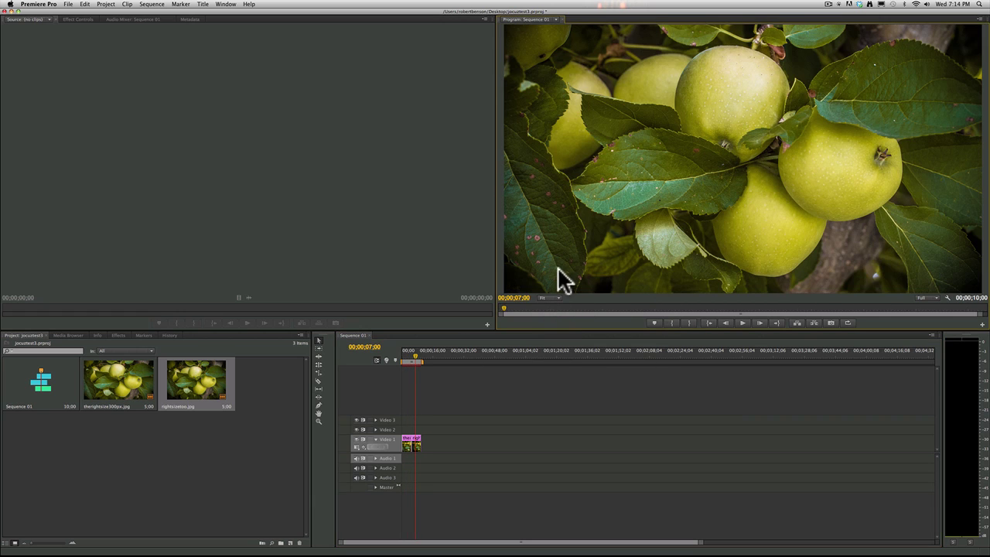
click(551, 298)
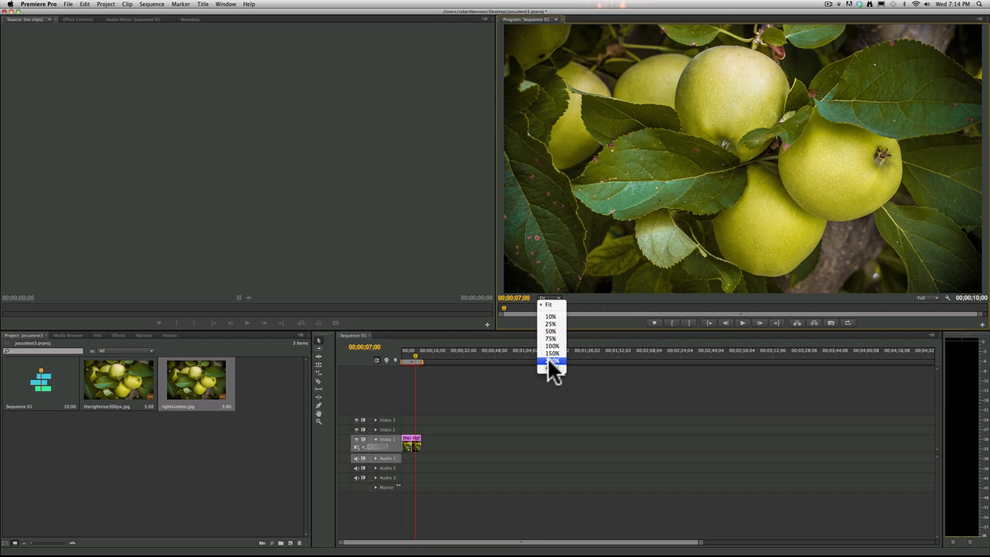
click(552, 361)
drag(987, 174, 987, 108)
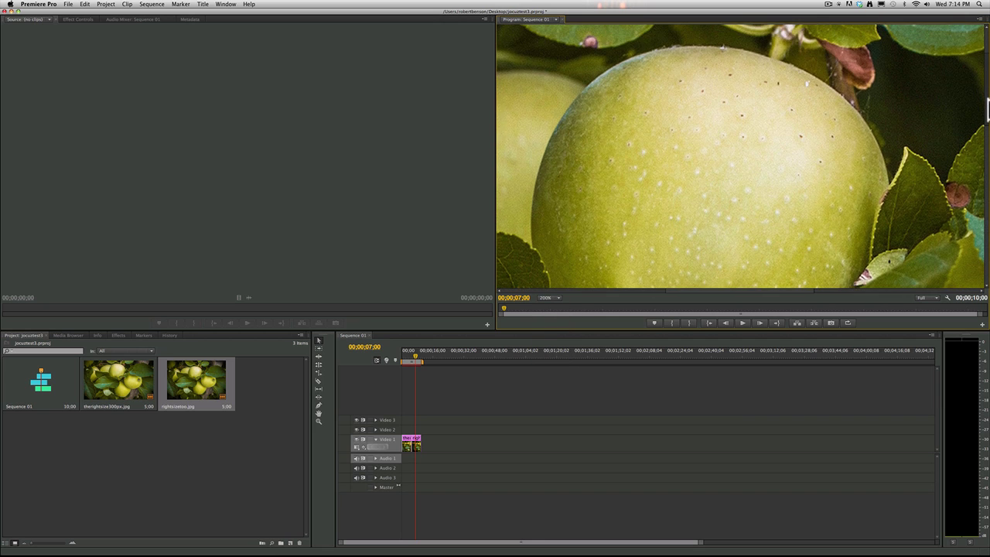